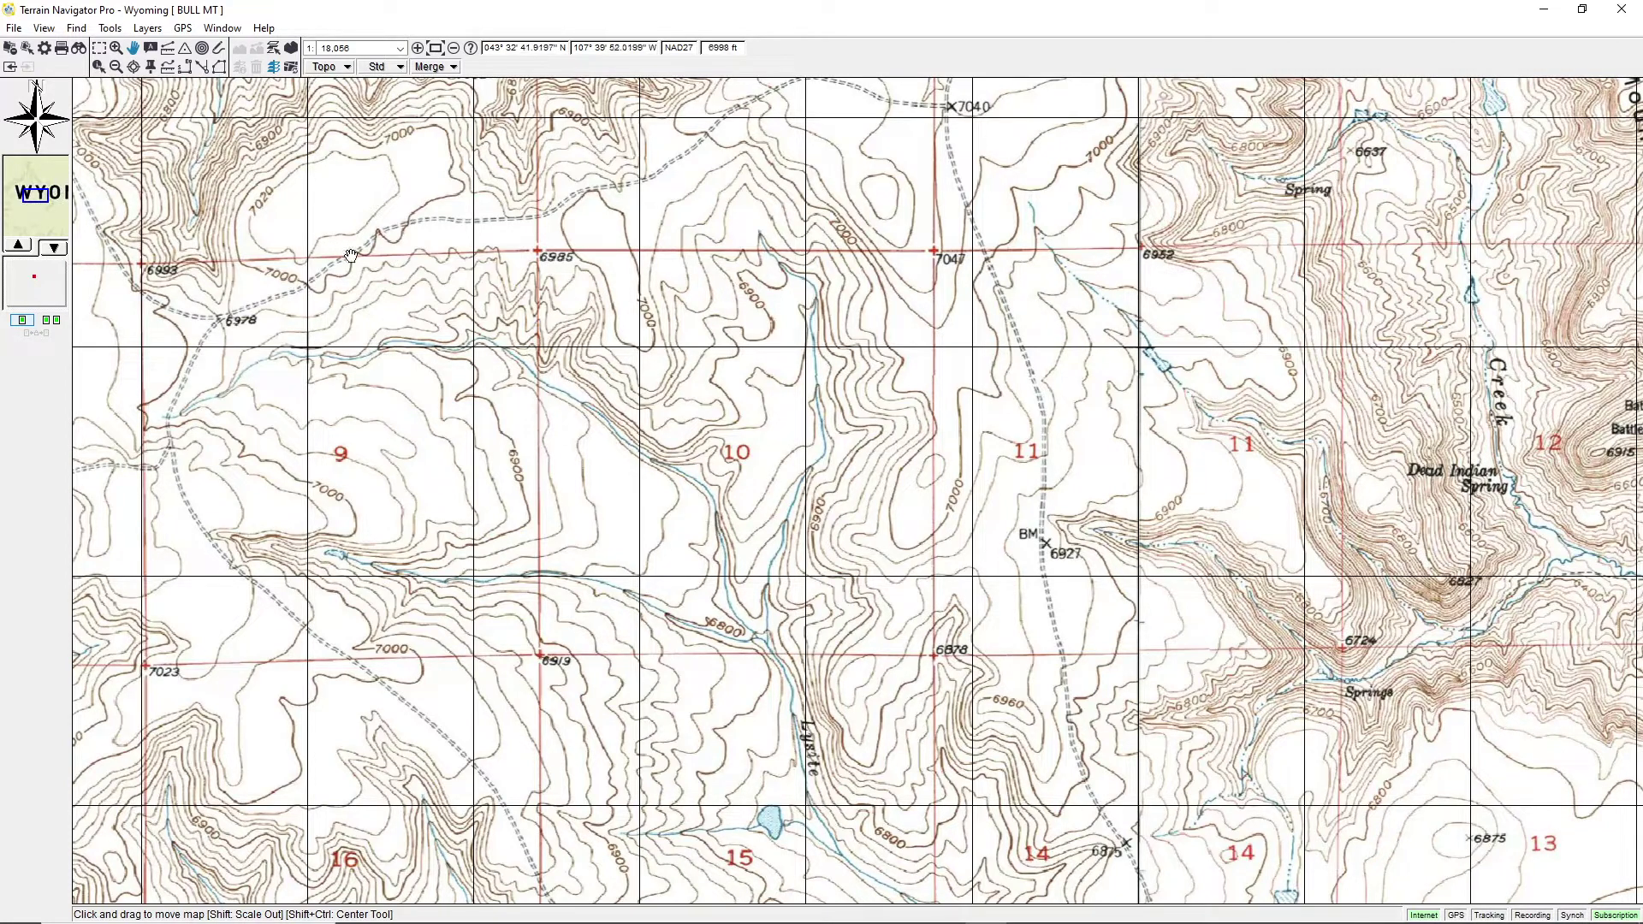
- Open the Find menu while the Bull Mt topo sheet is displayed
{"action": "left_click", "coordinate": [77, 28]}
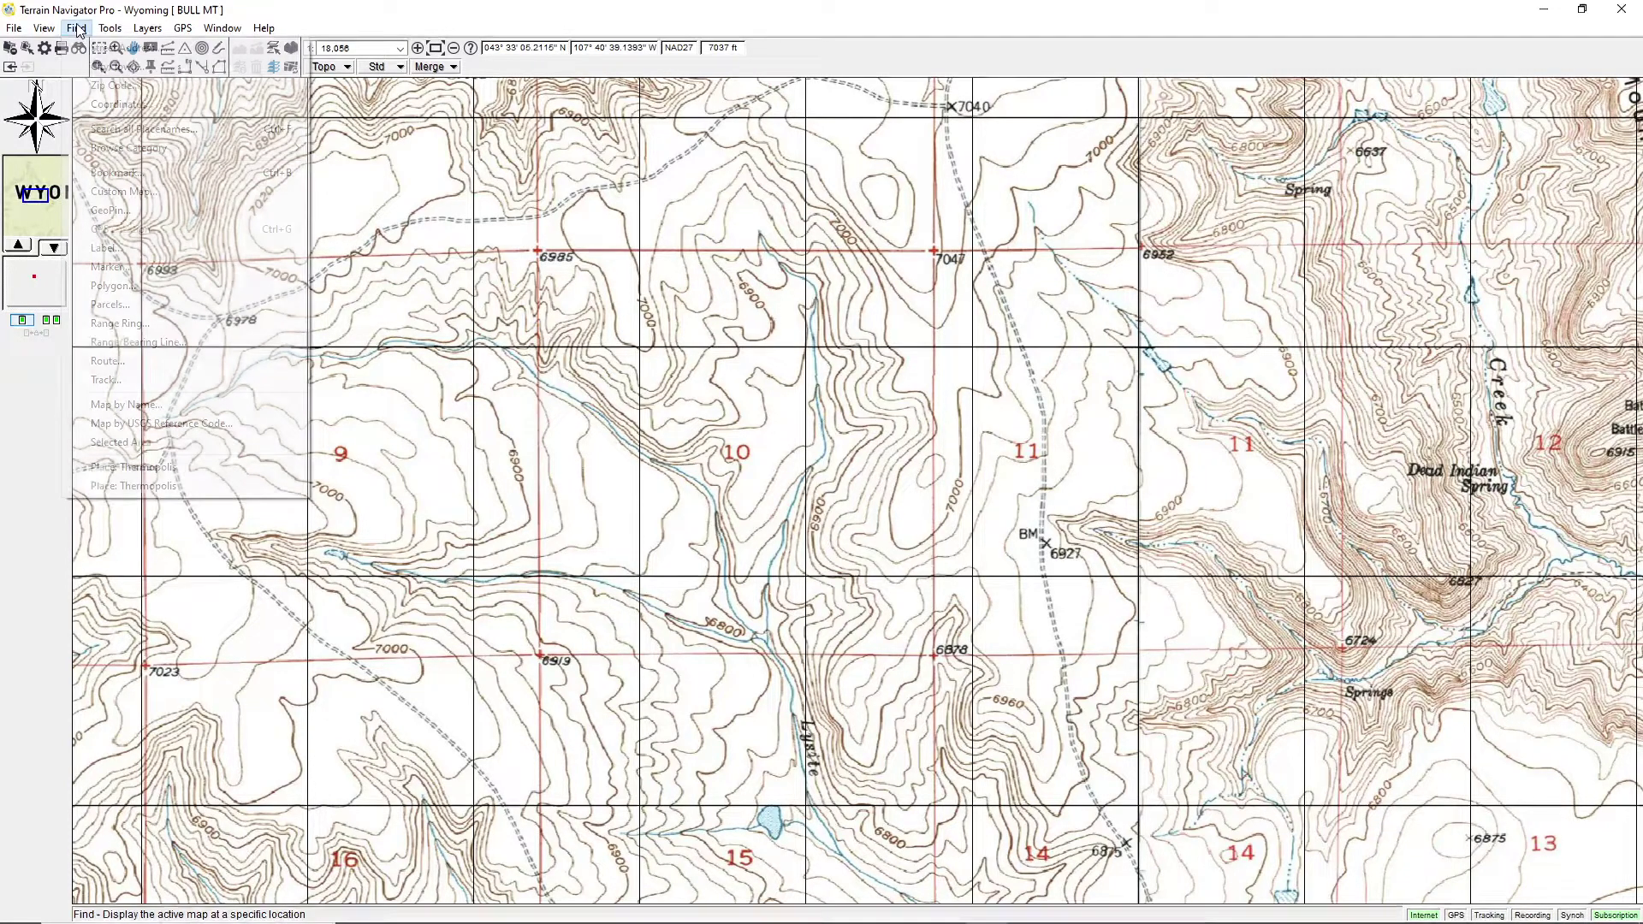
- Search all placenames for 'thermopolis' and replace the active map with the Thermopolis City/Town entry
{"action": "left_click", "coordinate": [123, 130]}
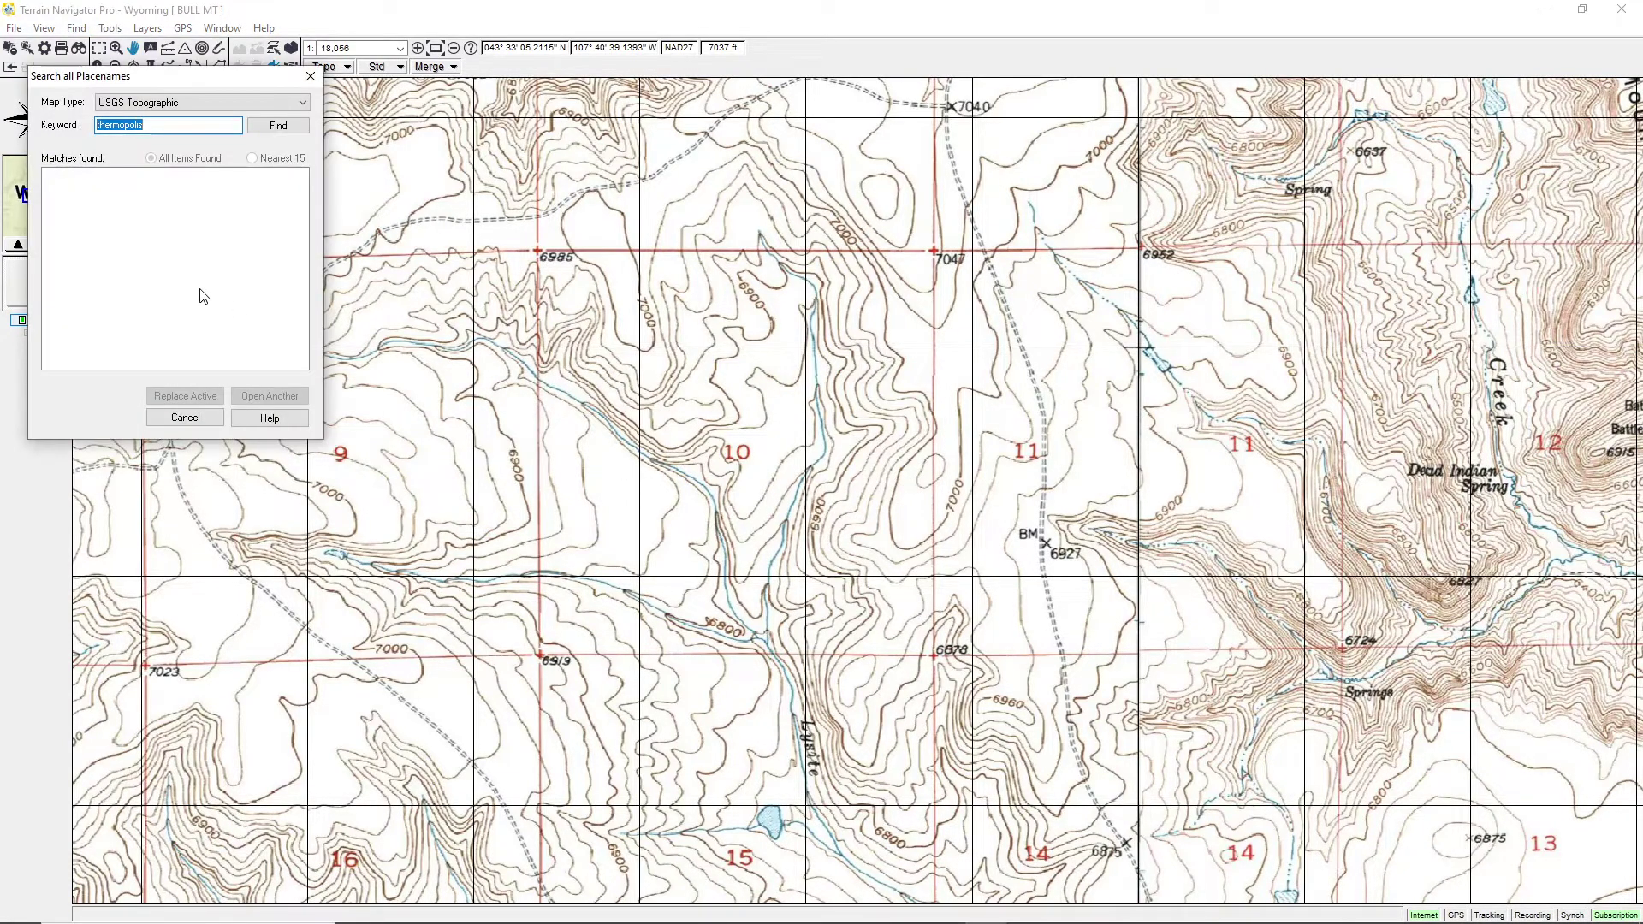
{"action": "key", "text": "BackSpace"}
{"action": "left_click", "coordinate": [293, 125]}
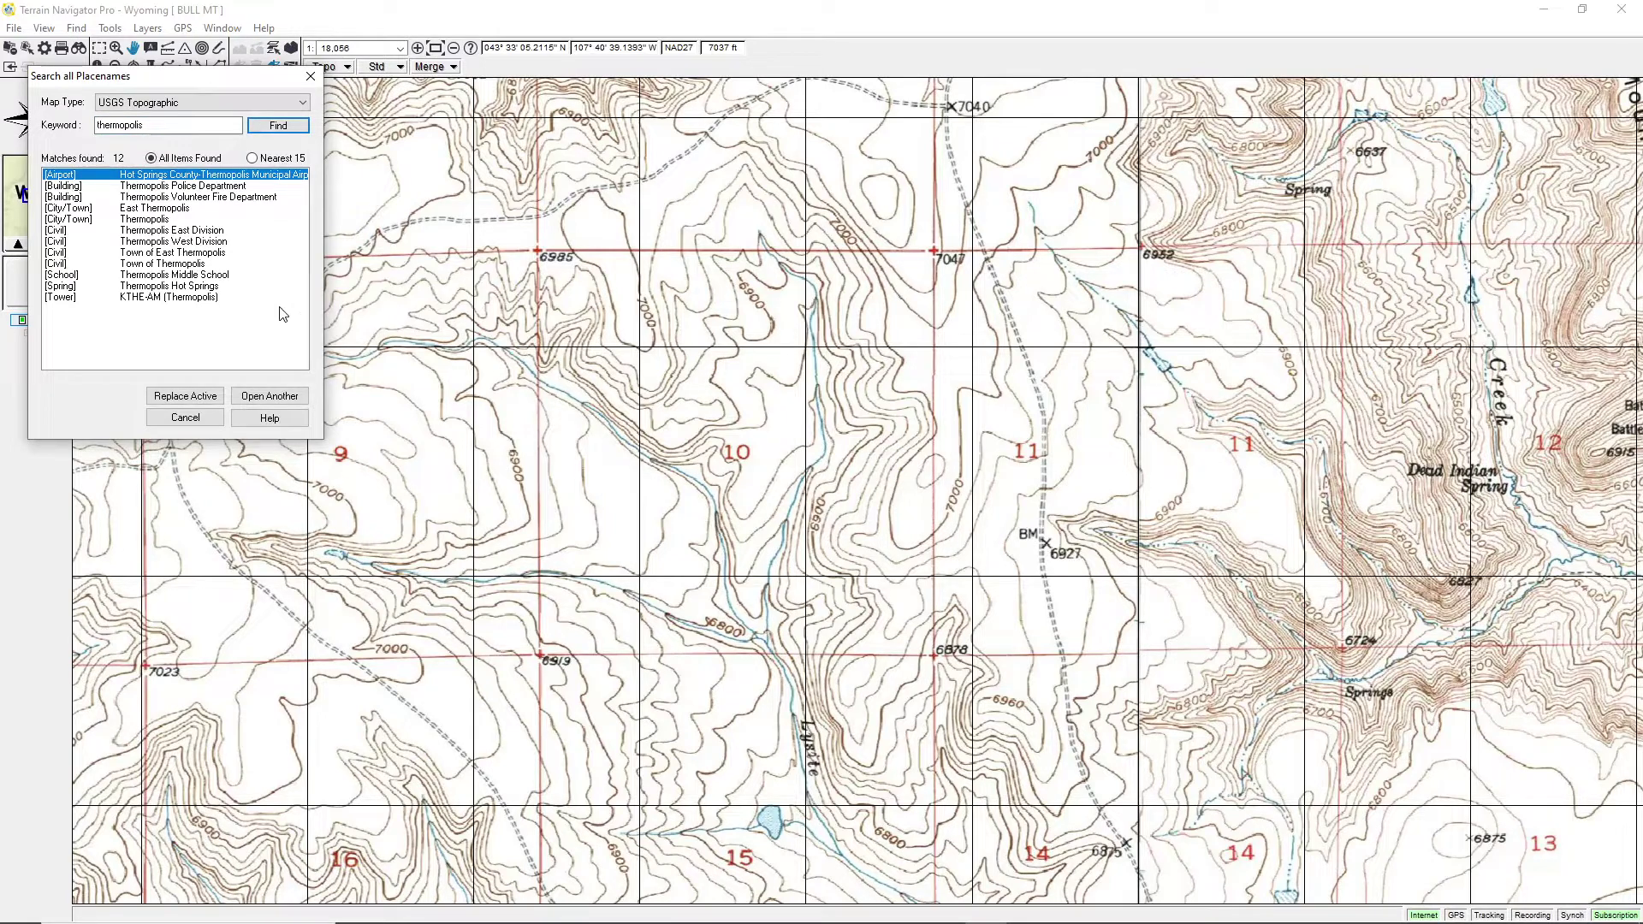
{"action": "left_click", "coordinate": [86, 220]}
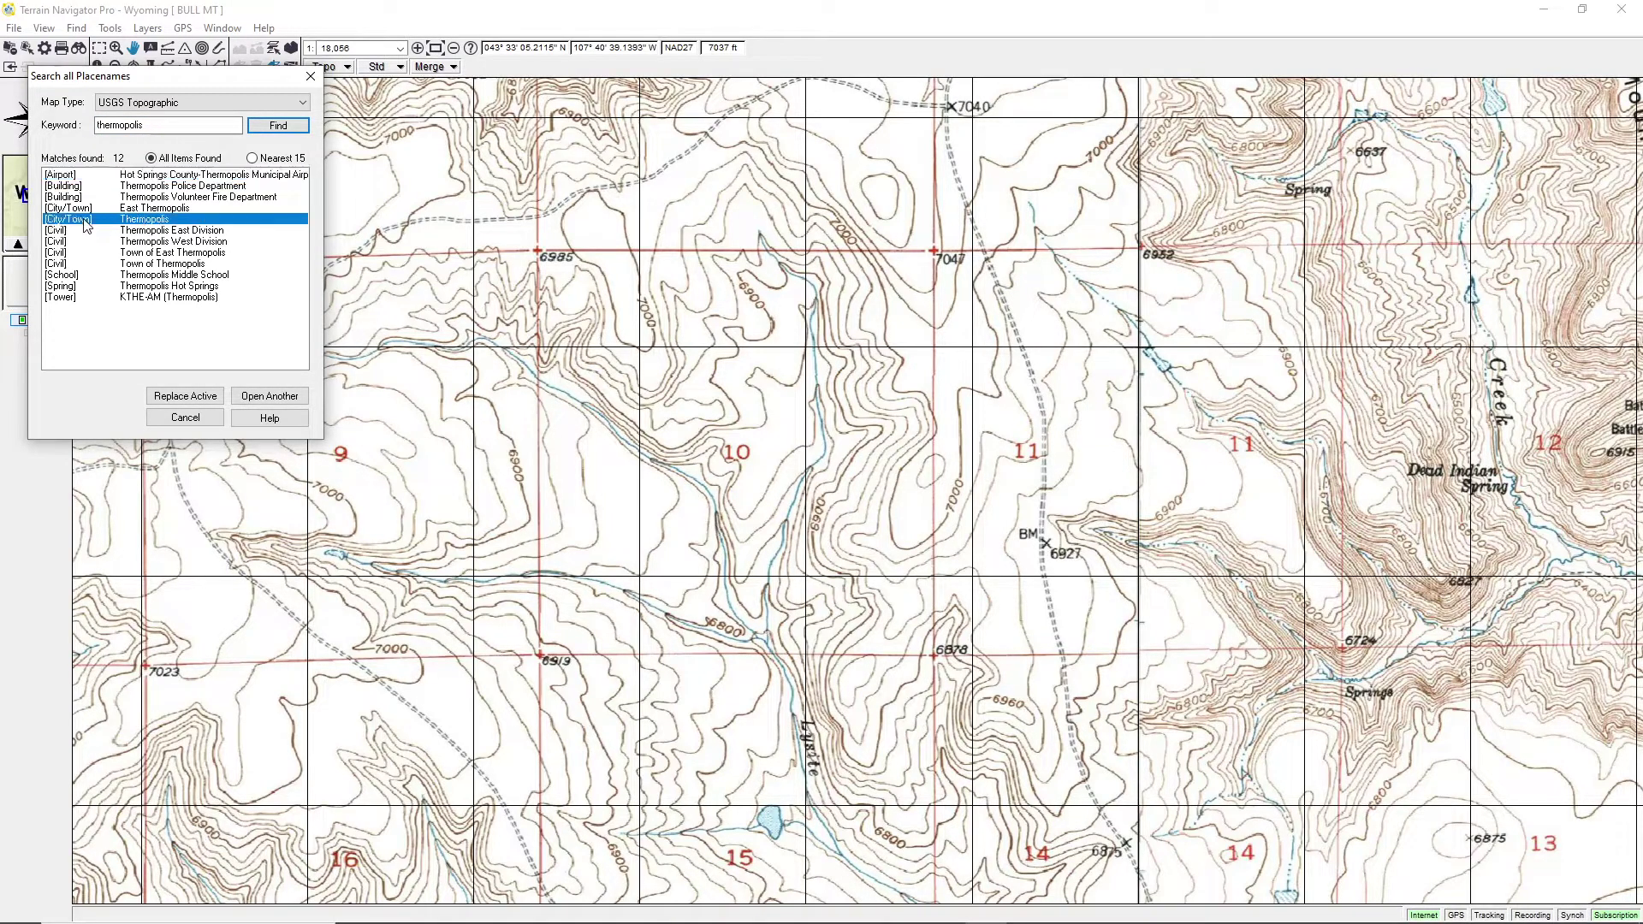
{"action": "left_click", "coordinate": [186, 396]}
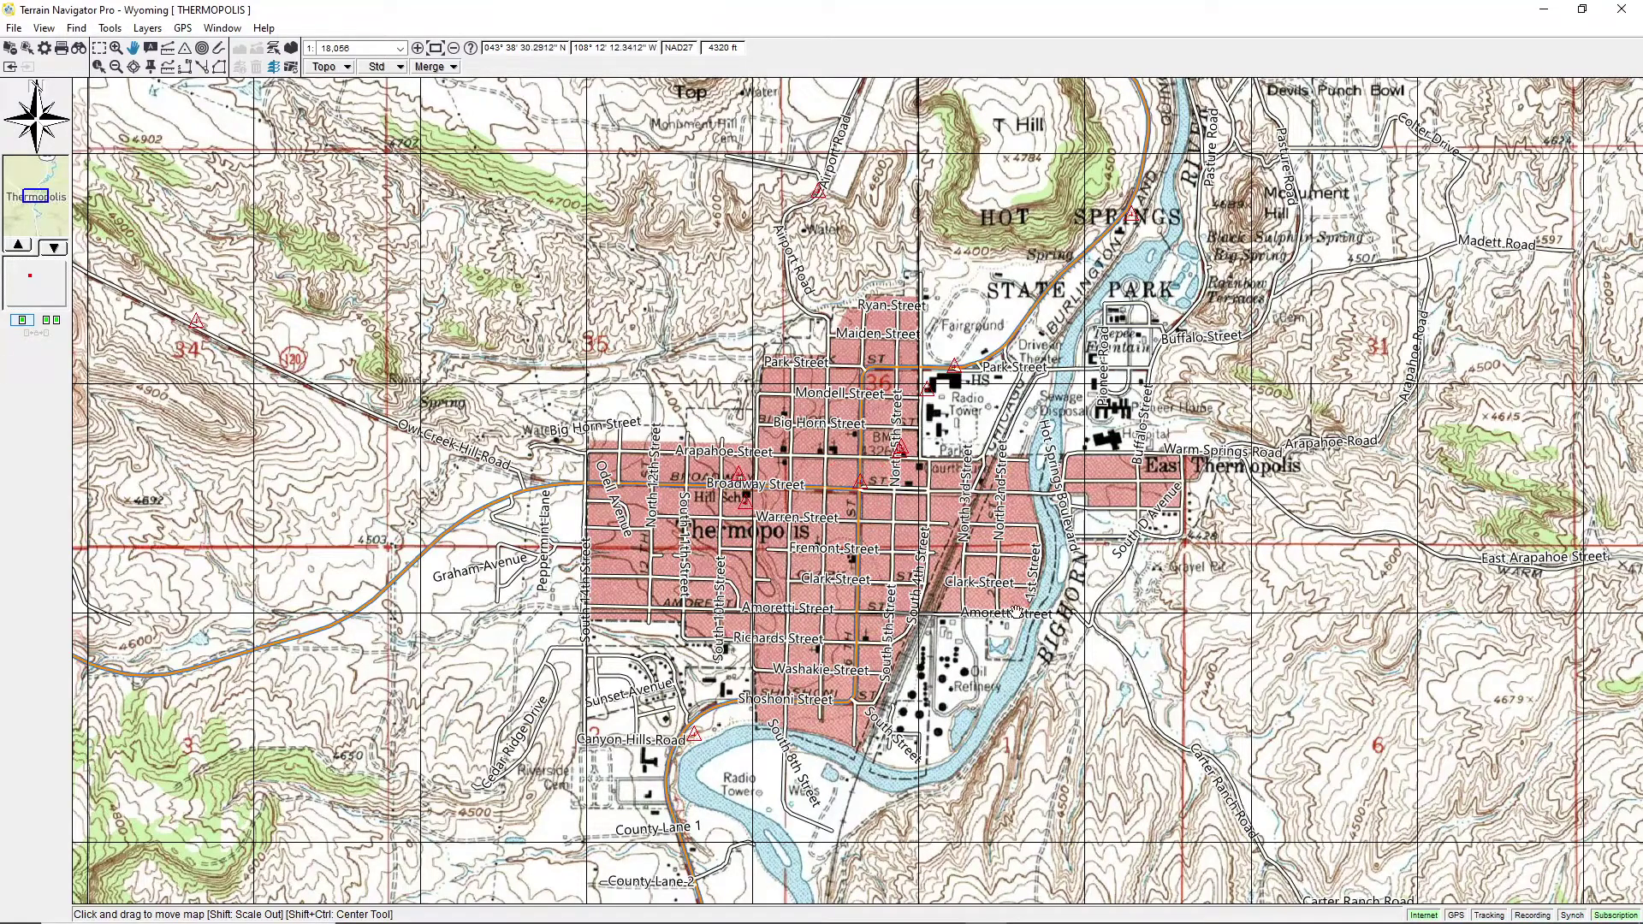
- Pan around Thermopolis with the arrow keys and a drag, then open File > Print/Publish Map
{"action": "key", "text": "Down"}
{"action": "key", "text": "Down"}
{"action": "key", "text": "Down"}
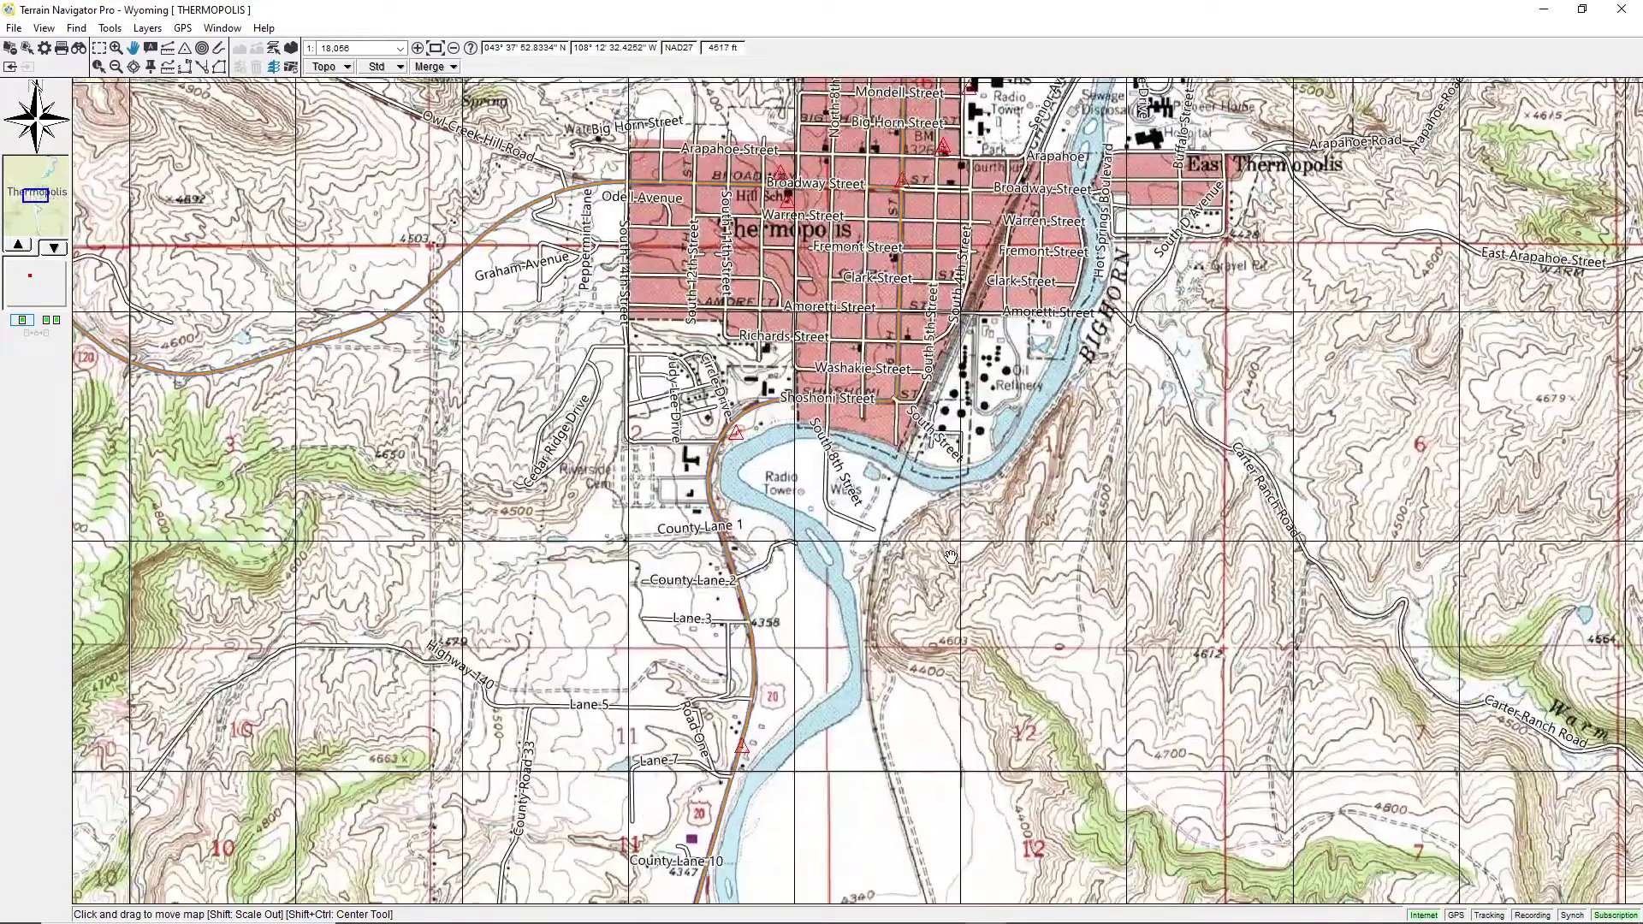
{"action": "key", "text": "Up"}
{"action": "key", "text": "Right"}
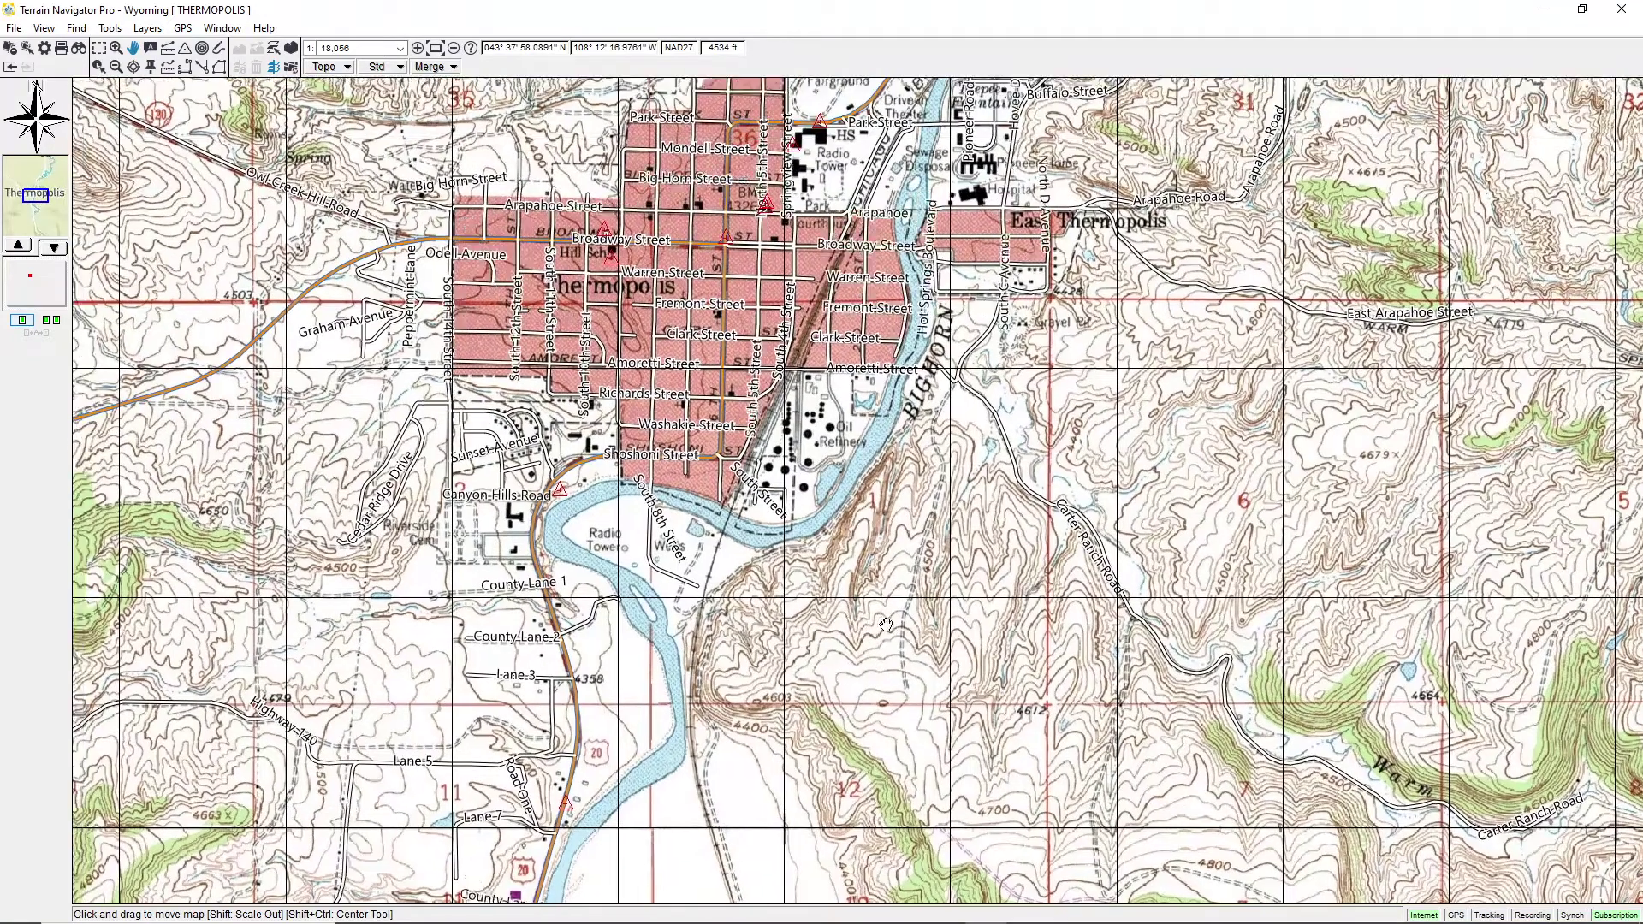
{"action": "left_click_drag", "start_coordinate": [885, 625], "coordinate": [920, 637]}
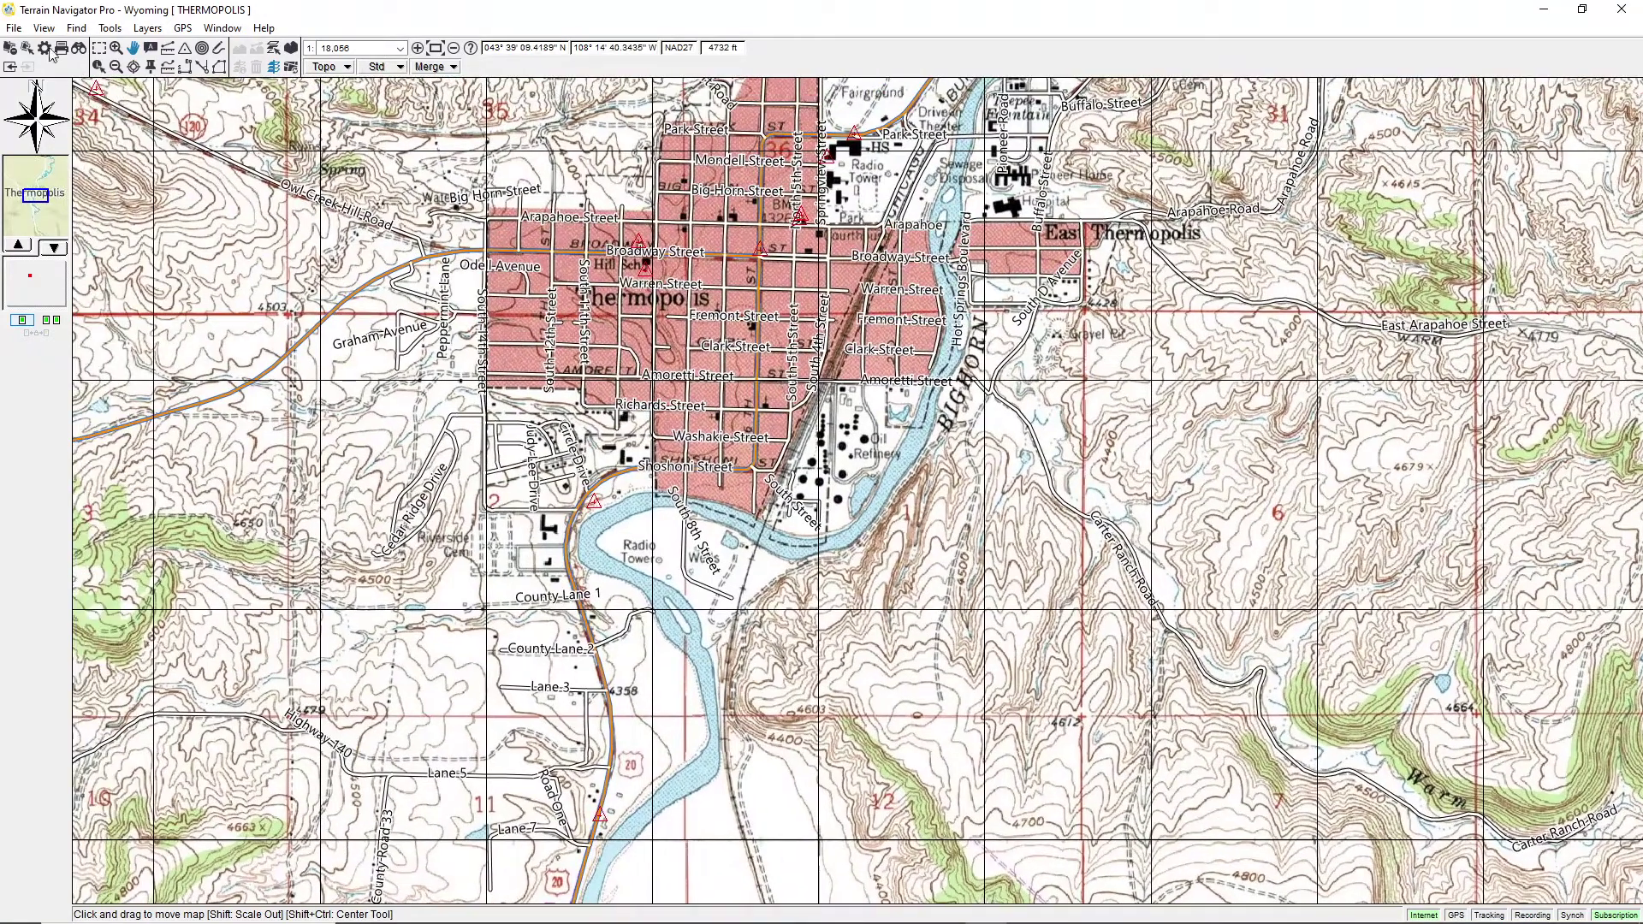
{"action": "left_click", "coordinate": [12, 28]}
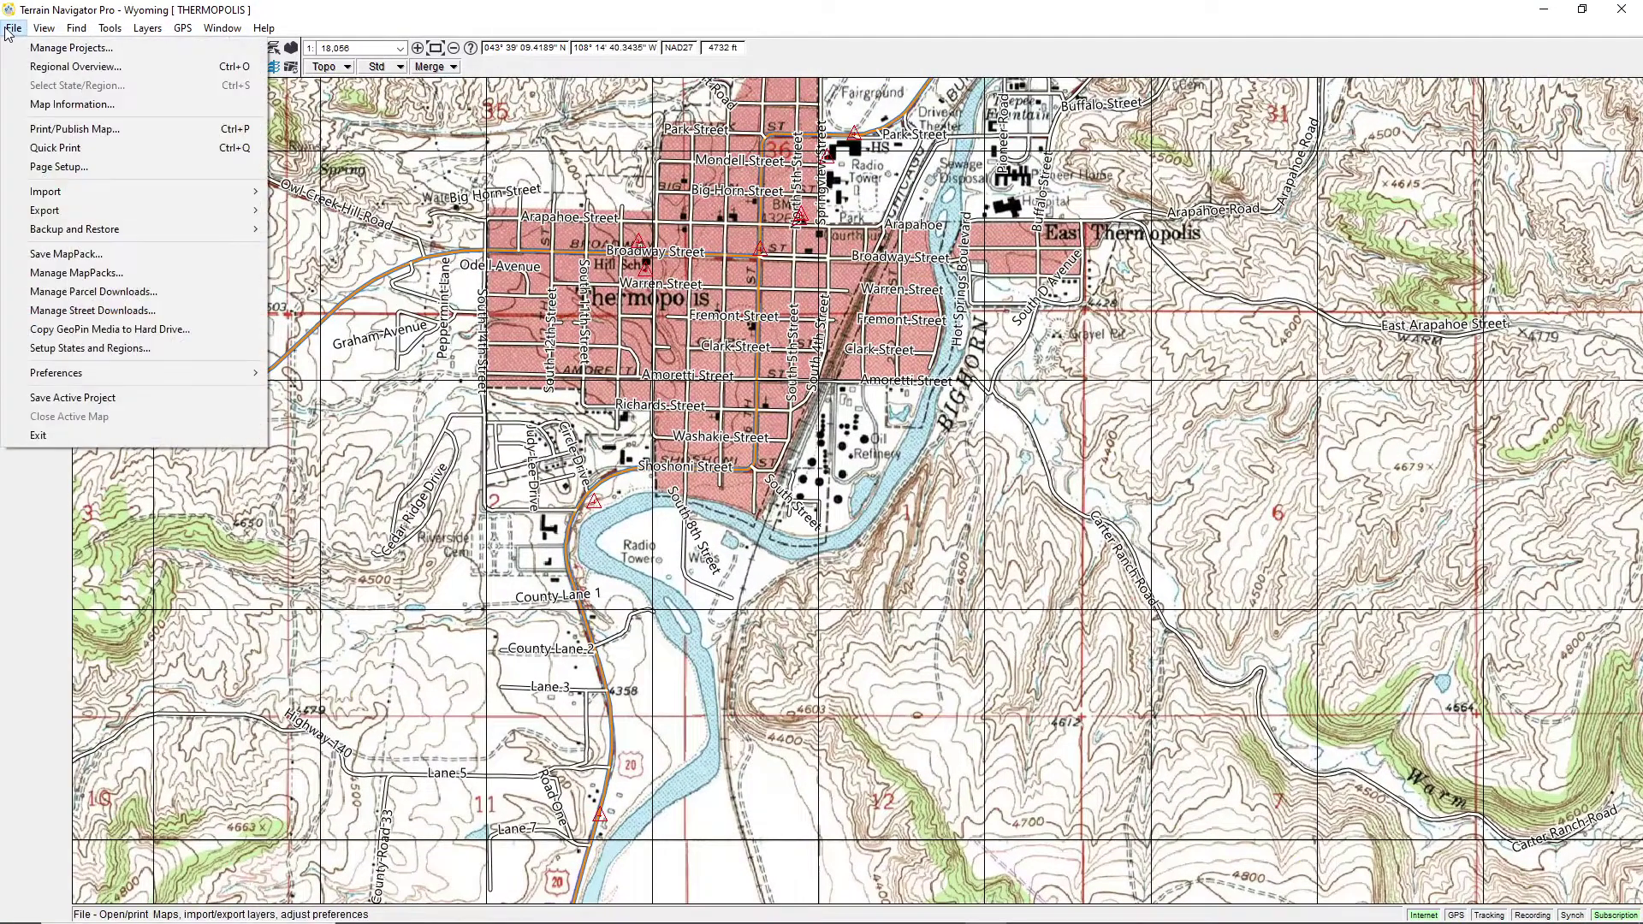
{"action": "left_click", "coordinate": [55, 129]}
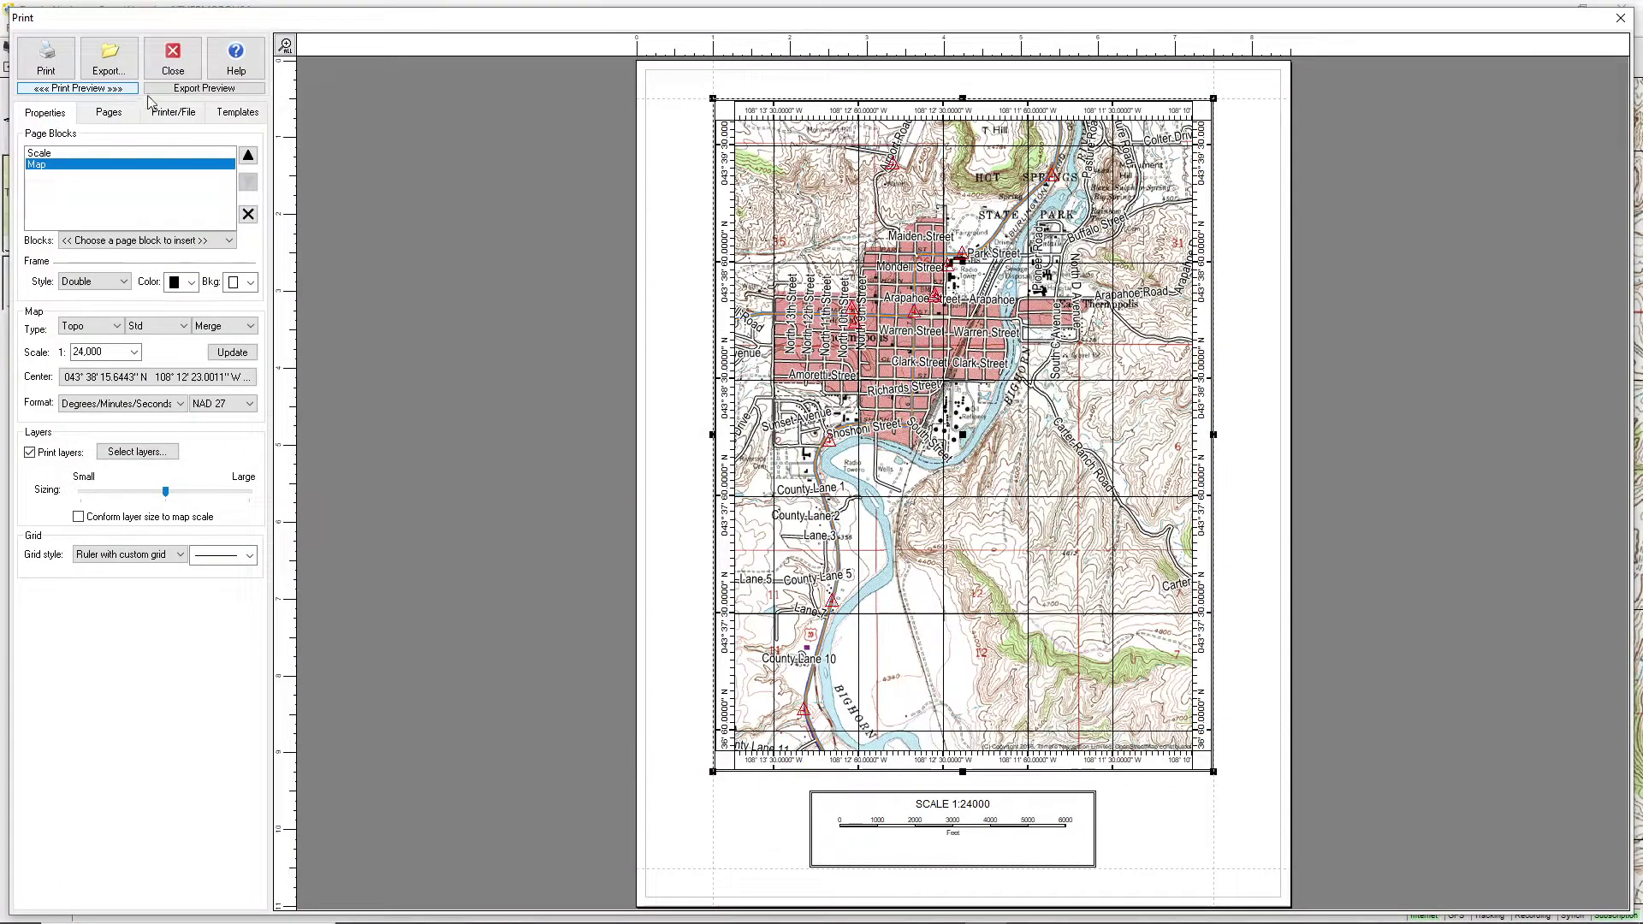
- In Export Preview, load the 36x24 (Landscape) Folded MyTopo Map template from Templates
{"action": "left_click", "coordinate": [181, 88]}
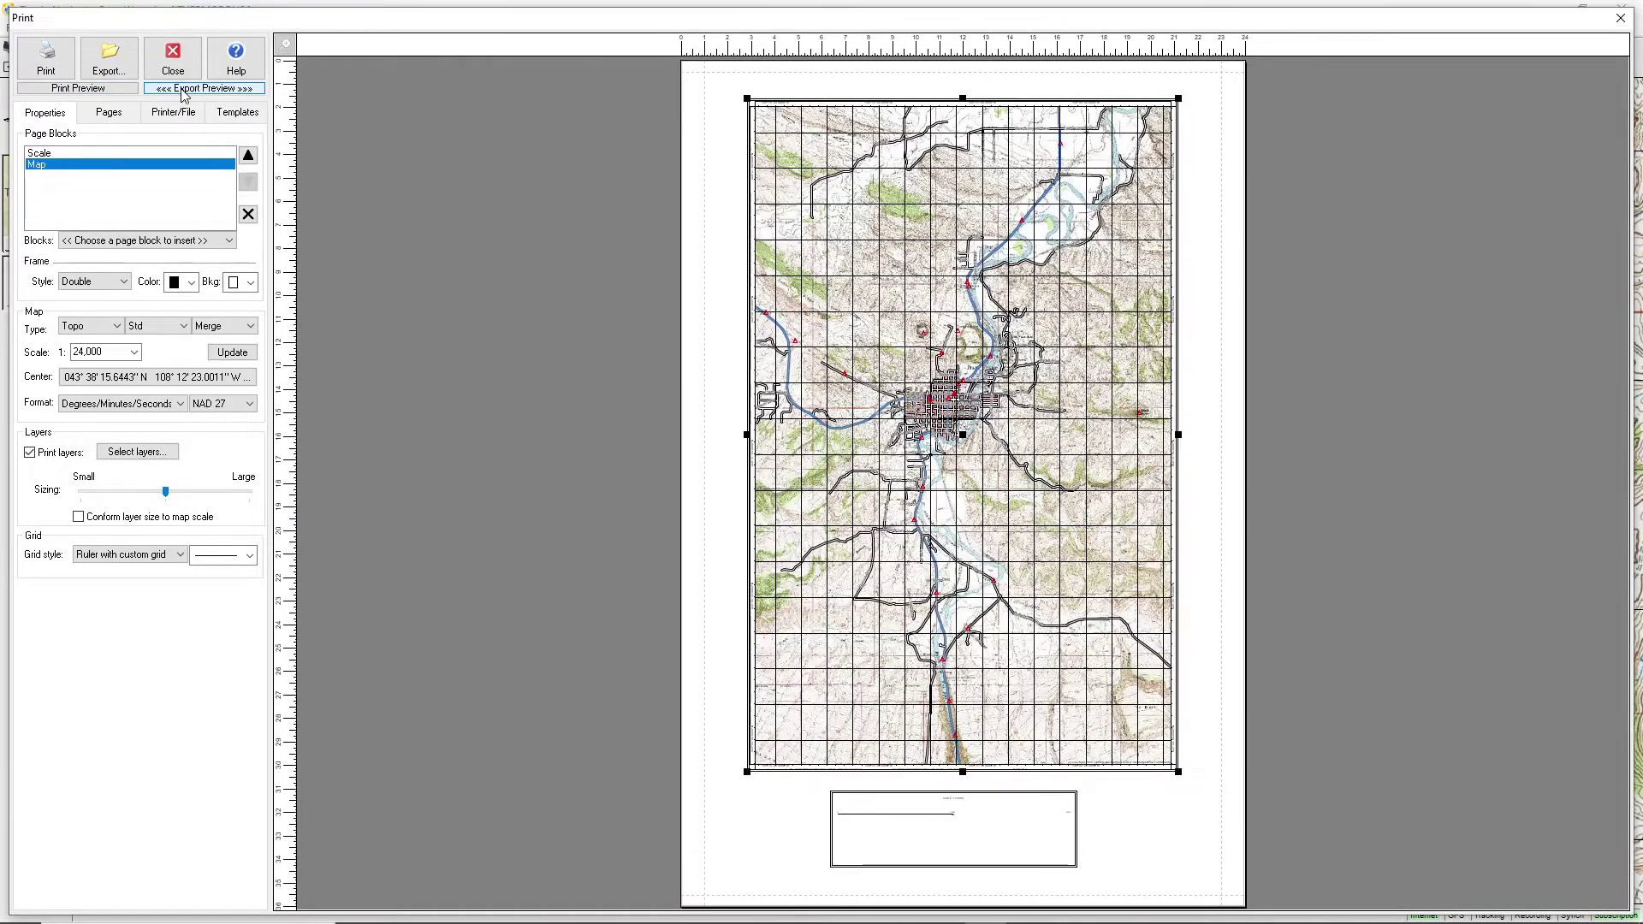
{"action": "left_click", "coordinate": [244, 118]}
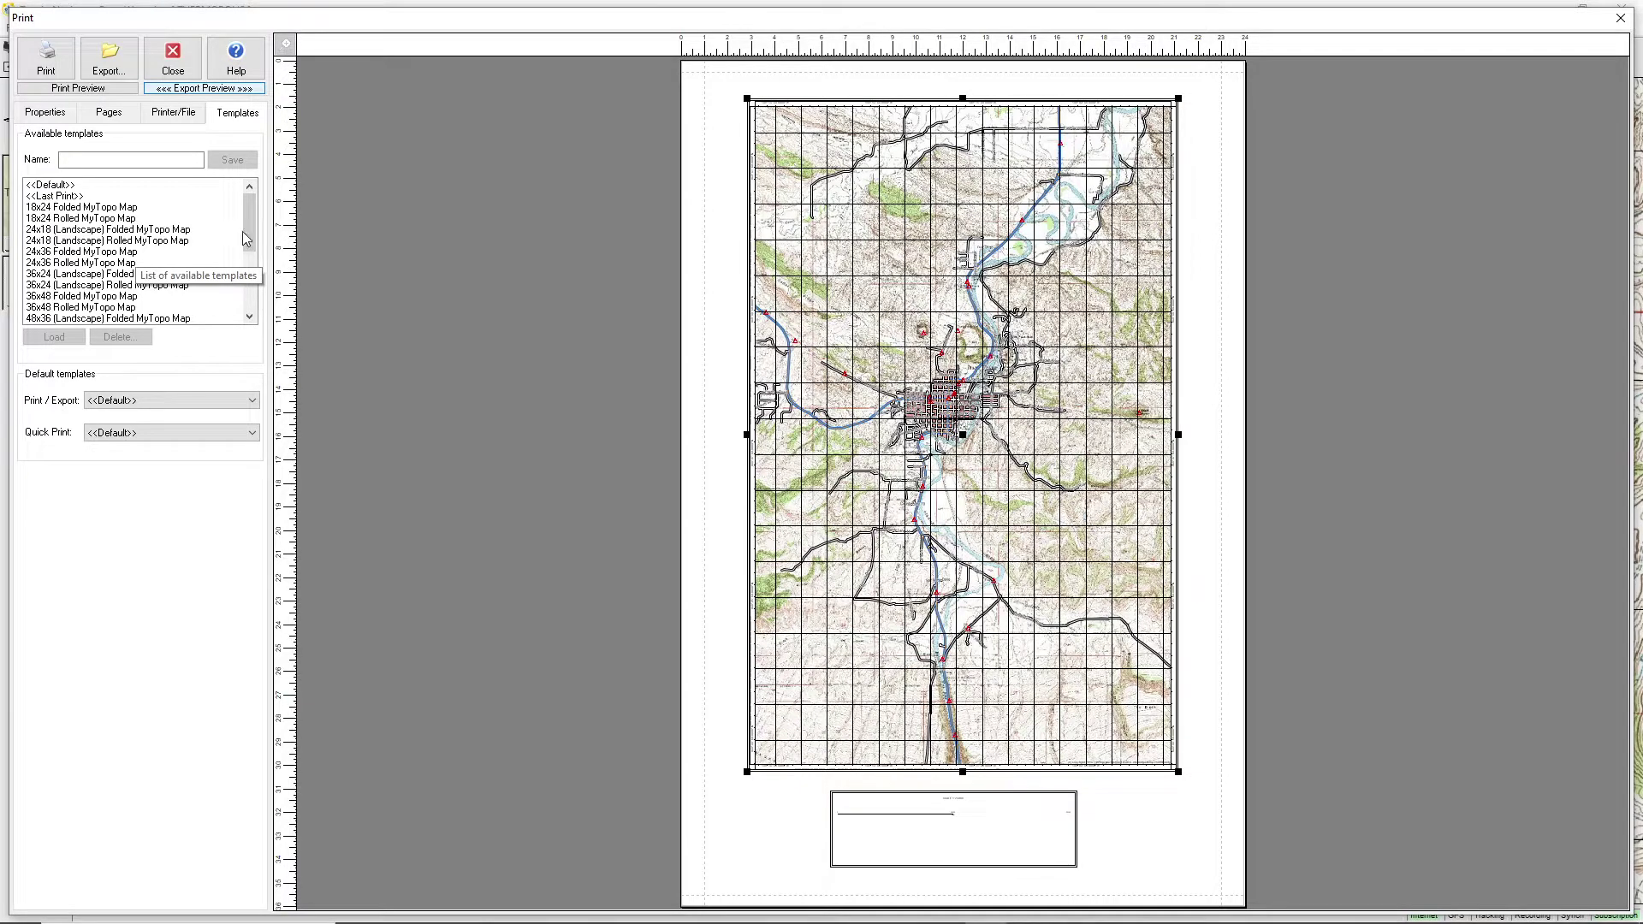
{"action": "scroll", "coordinate": [242, 242], "scroll_direction": "down", "scroll_amount": 1}
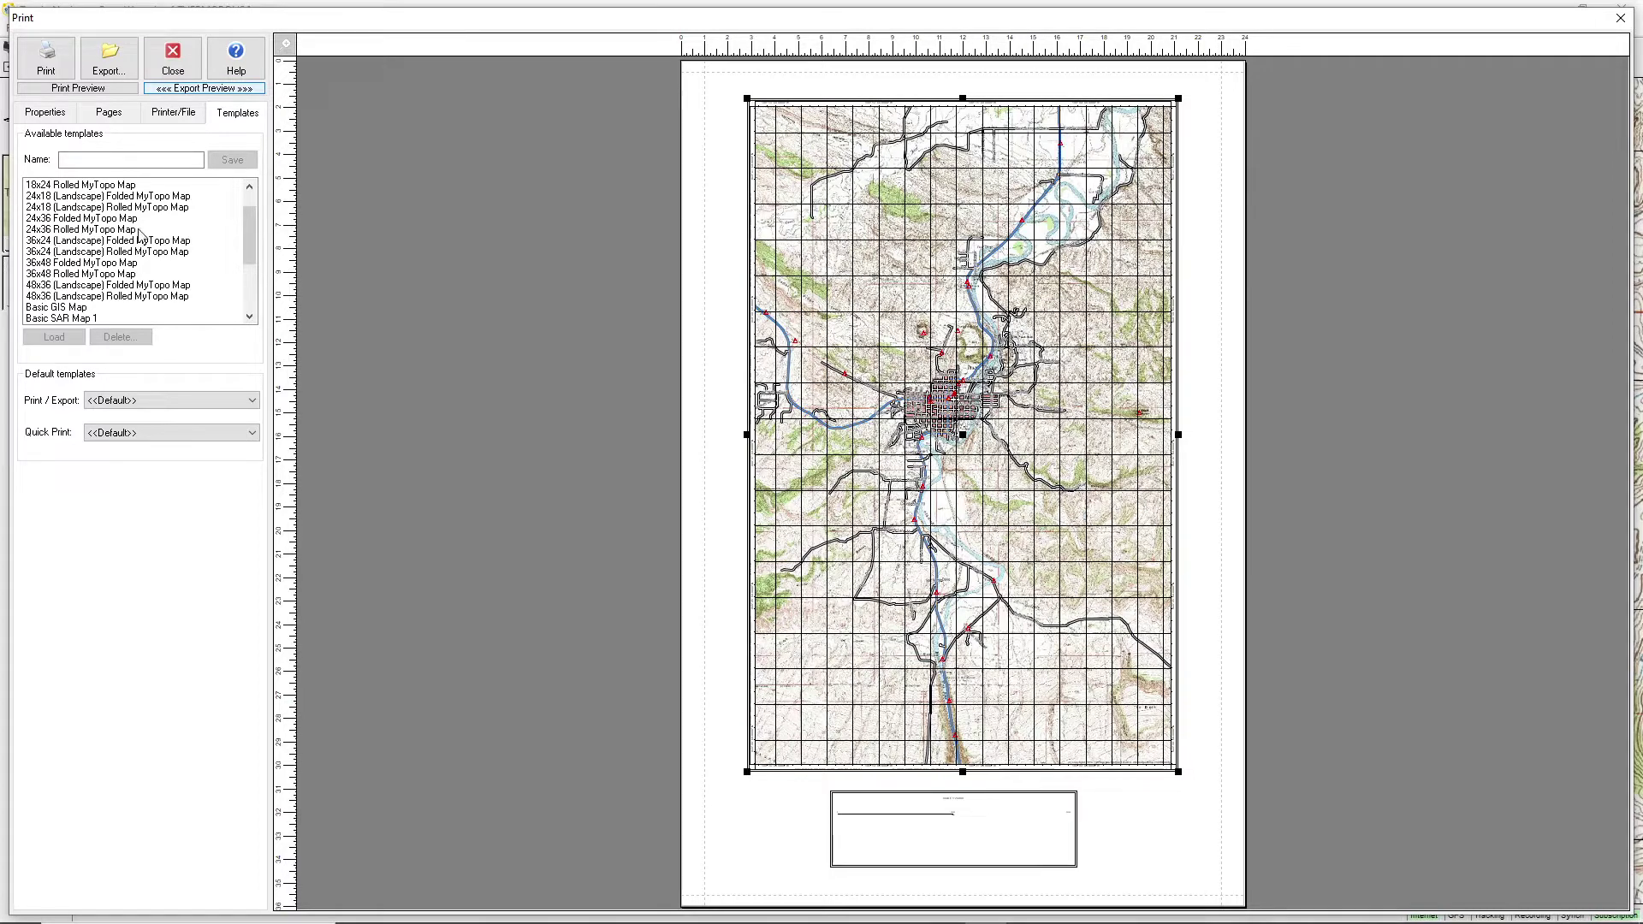
{"action": "left_click", "coordinate": [98, 240]}
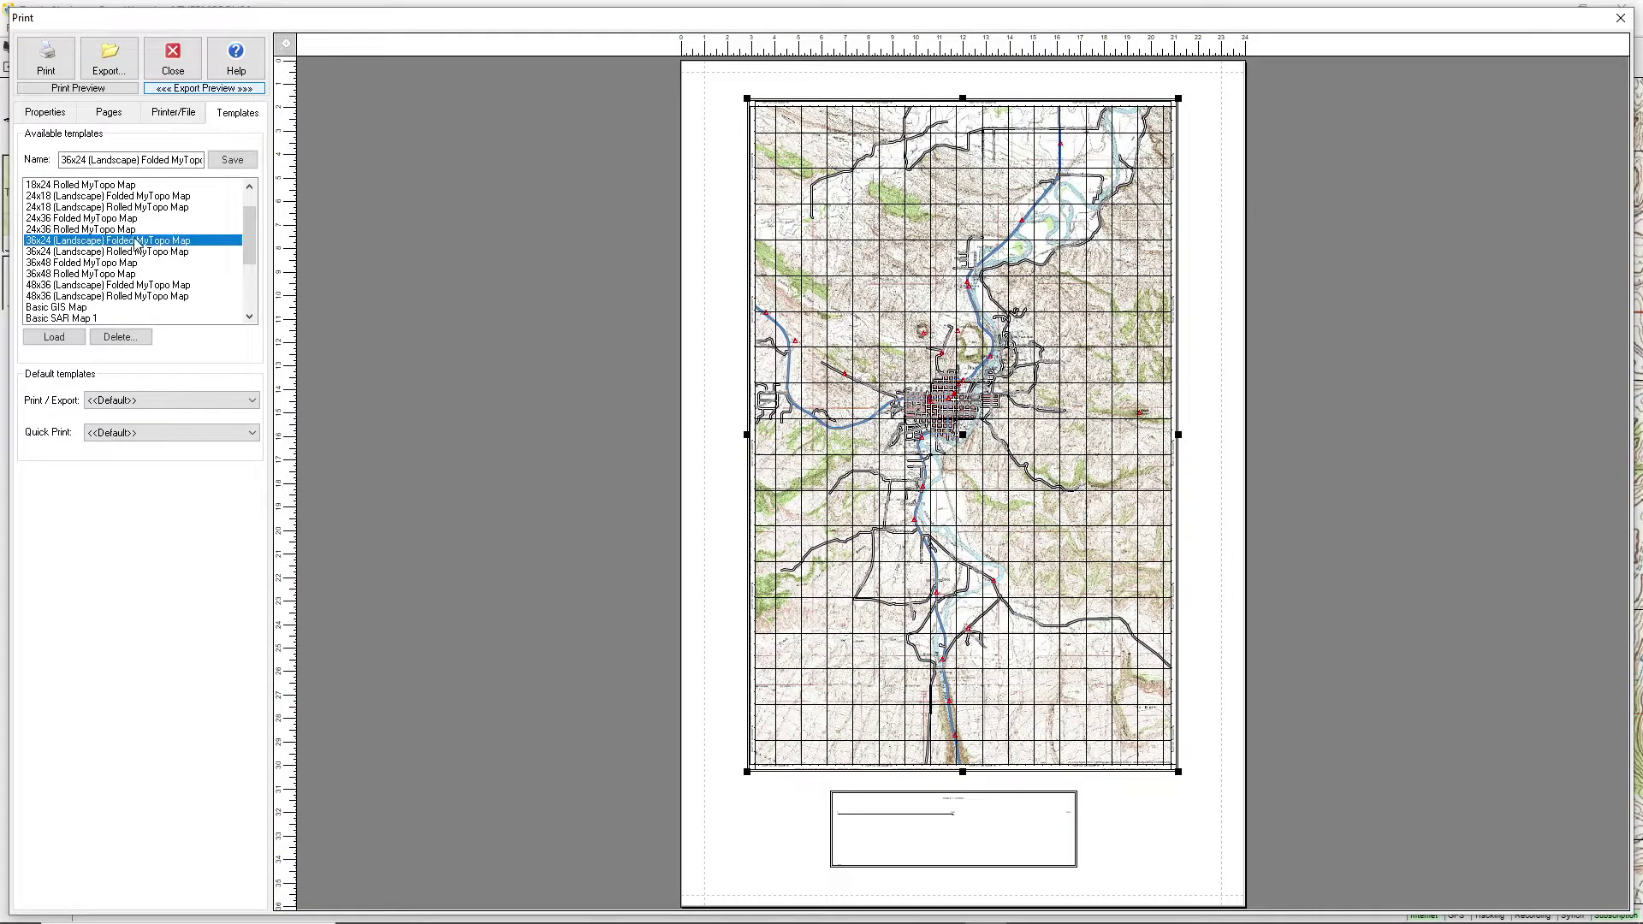
{"action": "left_click", "coordinate": [64, 334]}
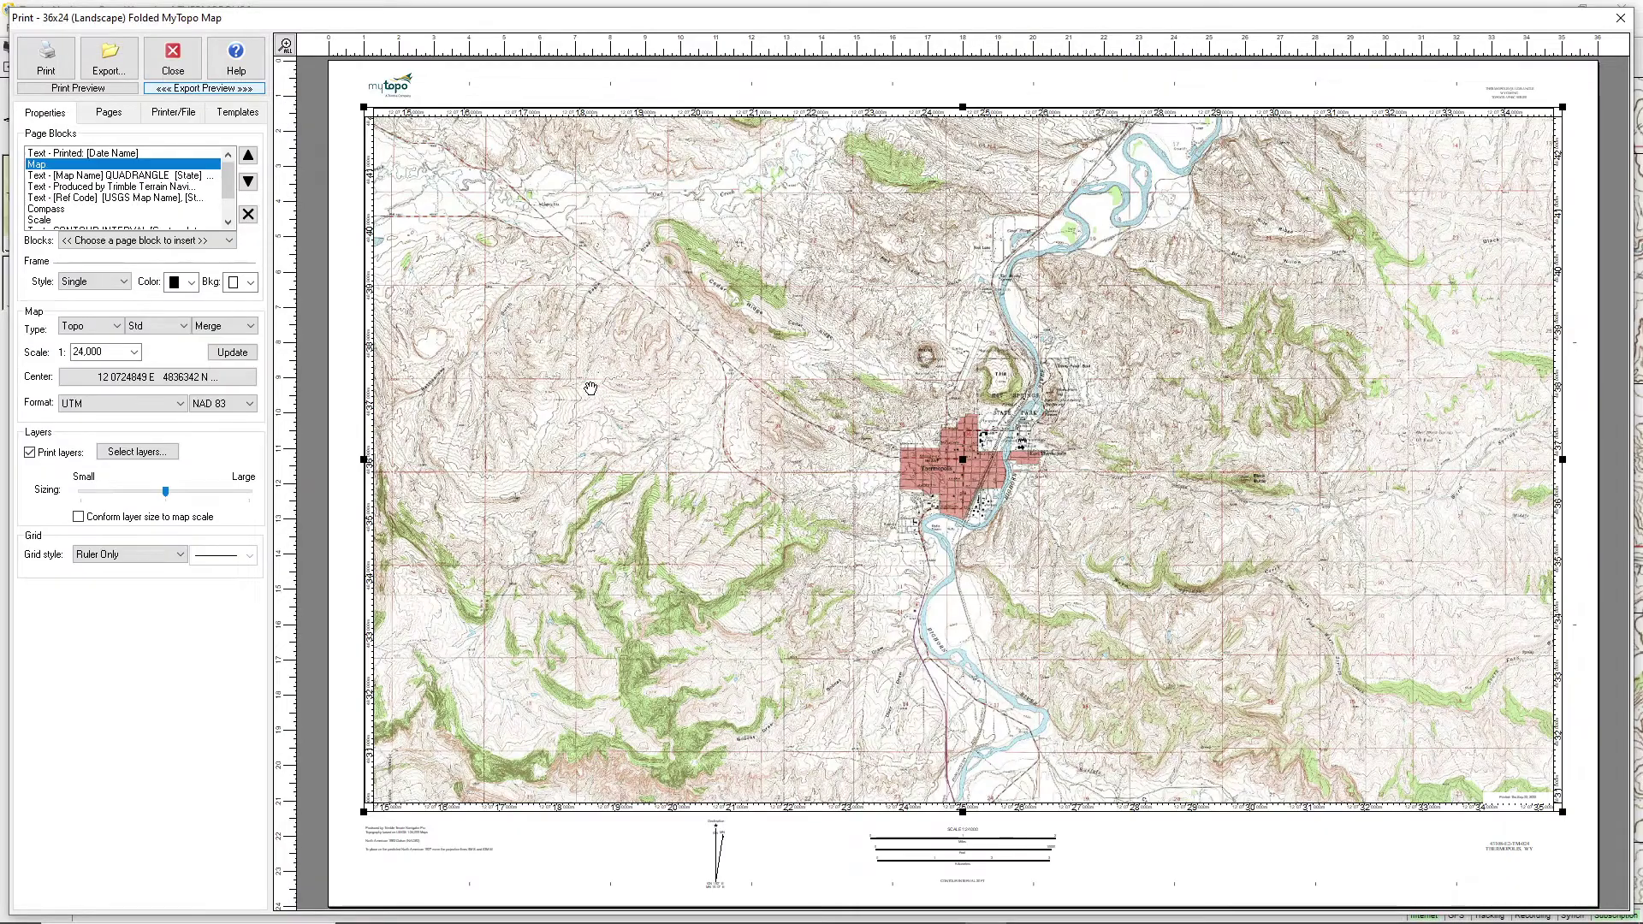
- Keep the 1:24,000 scale, preview the Shaded Relief style, then revert to Standard USGS
{"action": "left_click", "coordinate": [135, 351]}
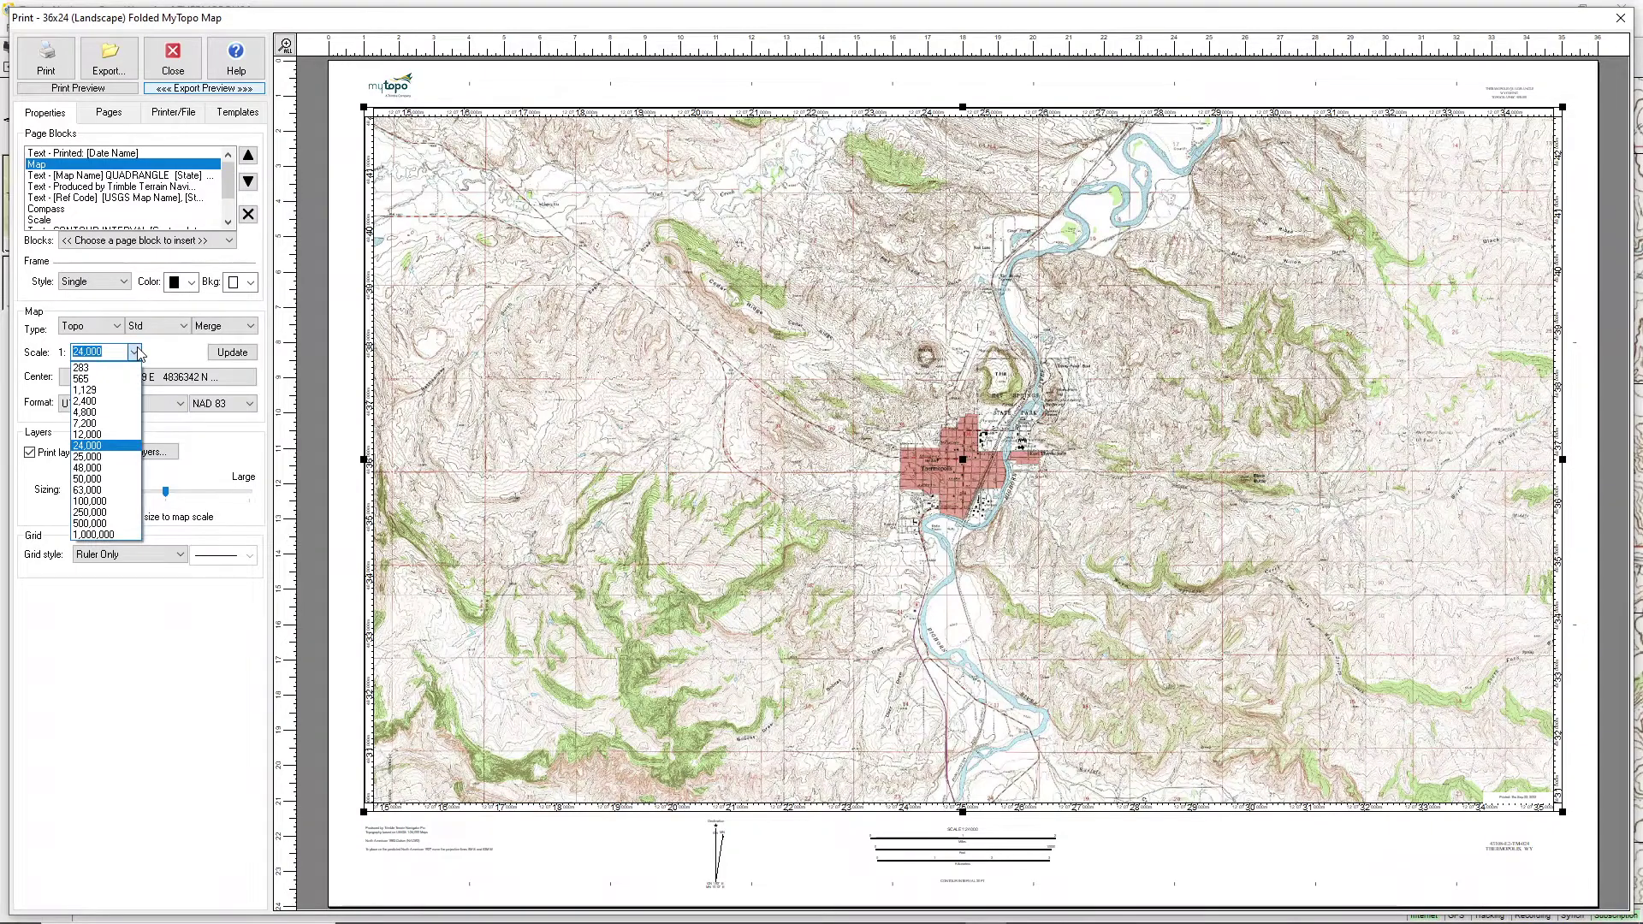
{"action": "left_click", "coordinate": [135, 352]}
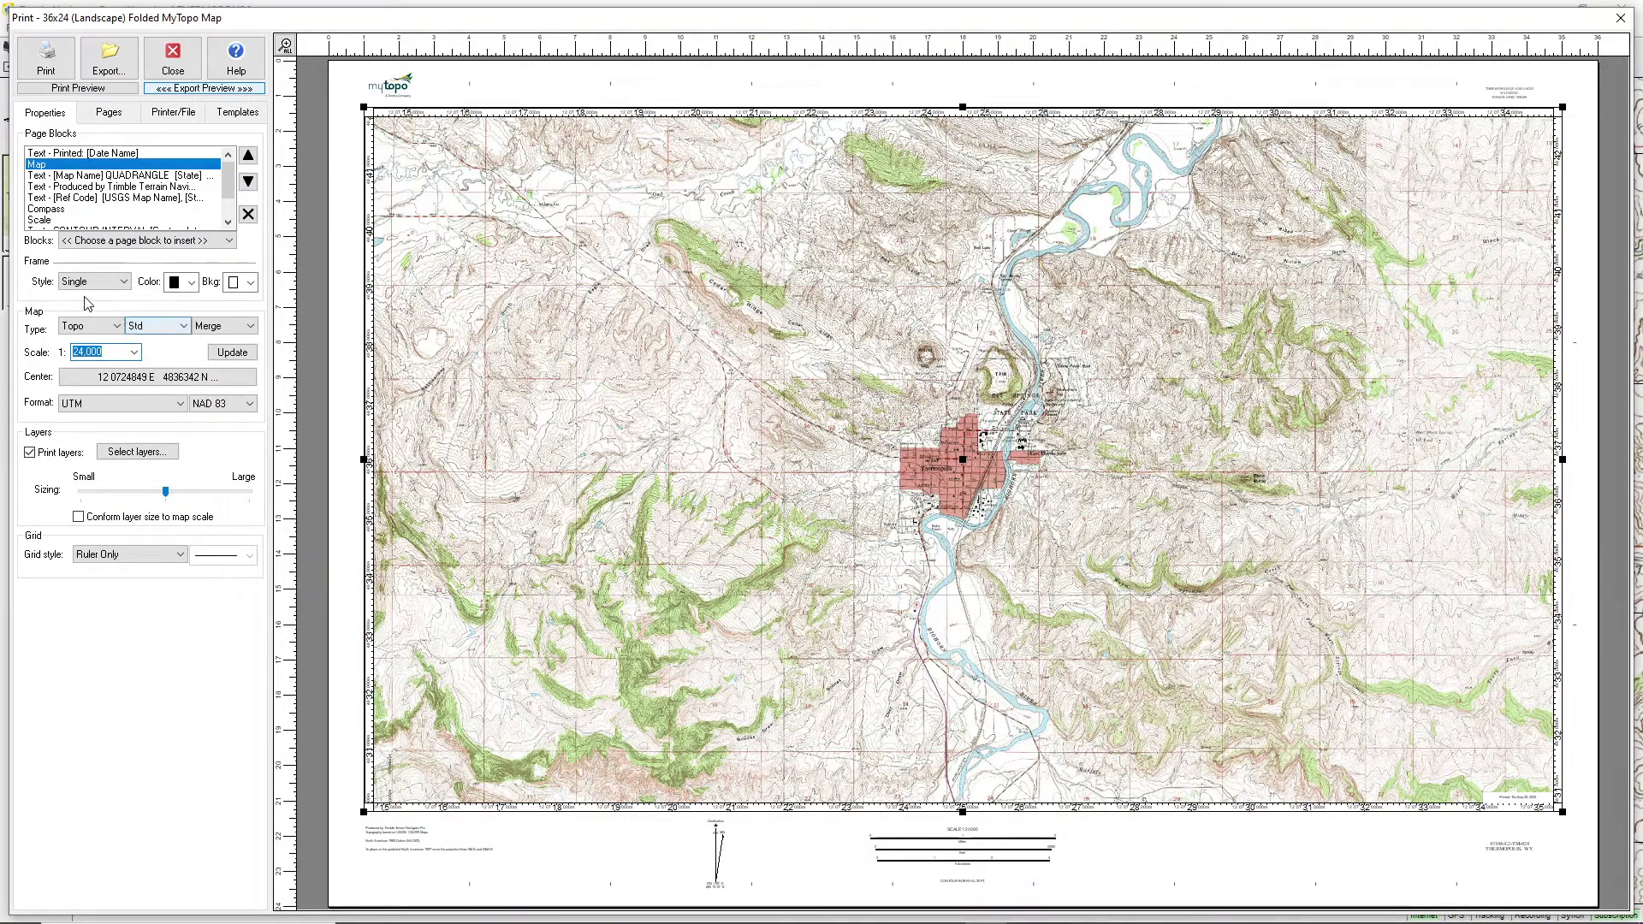
{"action": "left_click", "coordinate": [163, 326]}
{"action": "left_click", "coordinate": [171, 352]}
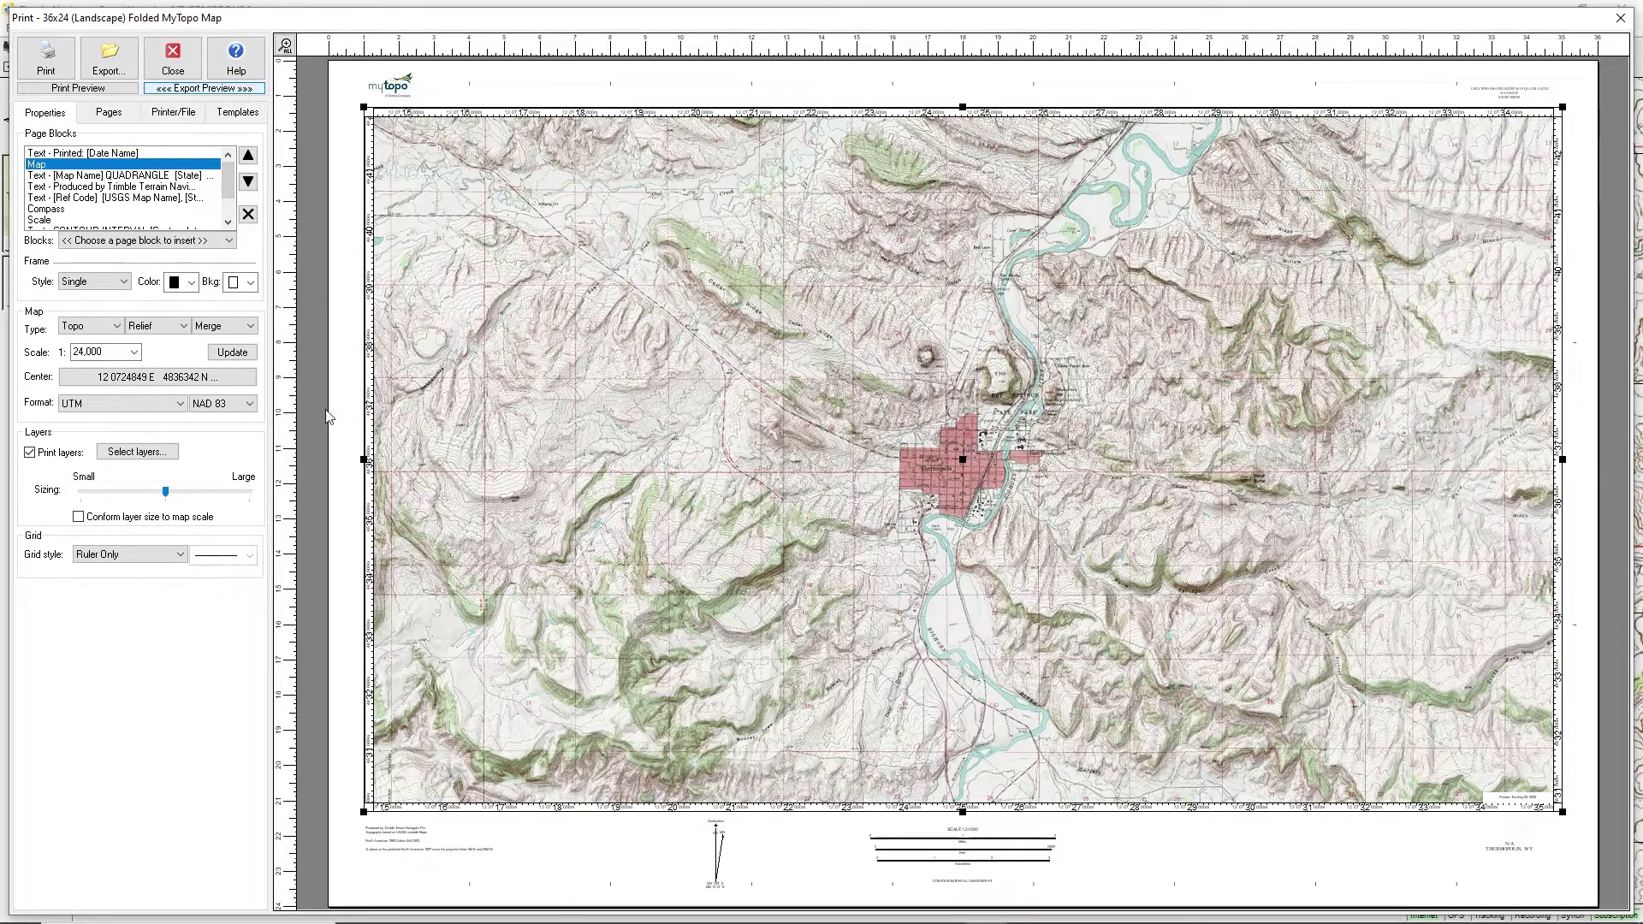
{"action": "left_click", "coordinate": [157, 326]}
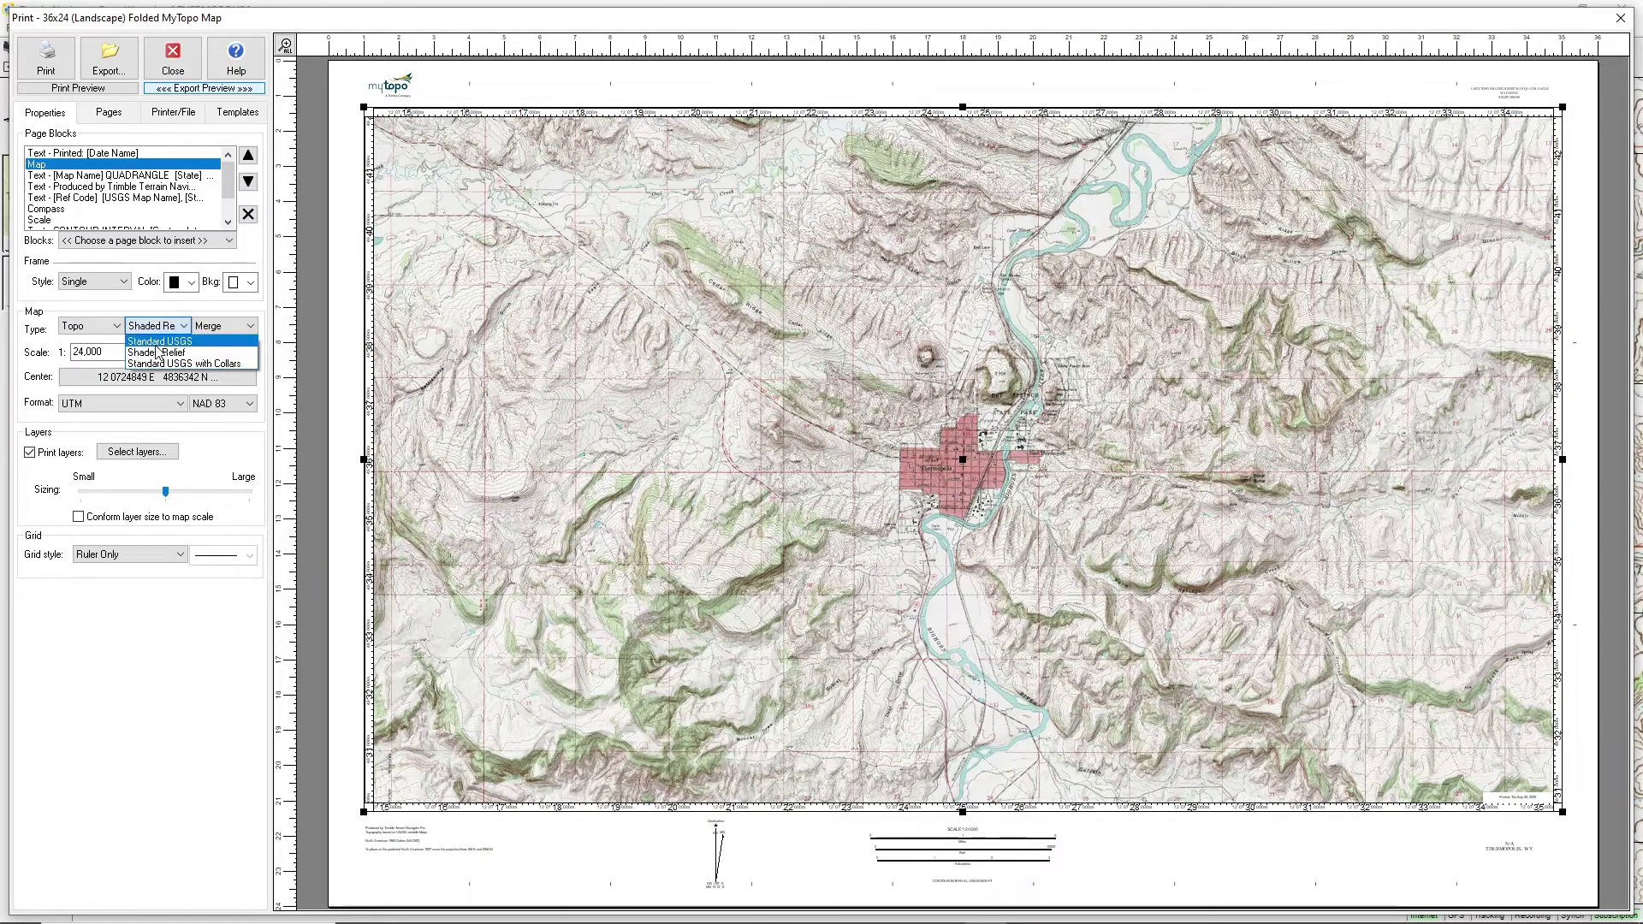
{"action": "left_click", "coordinate": [157, 342]}
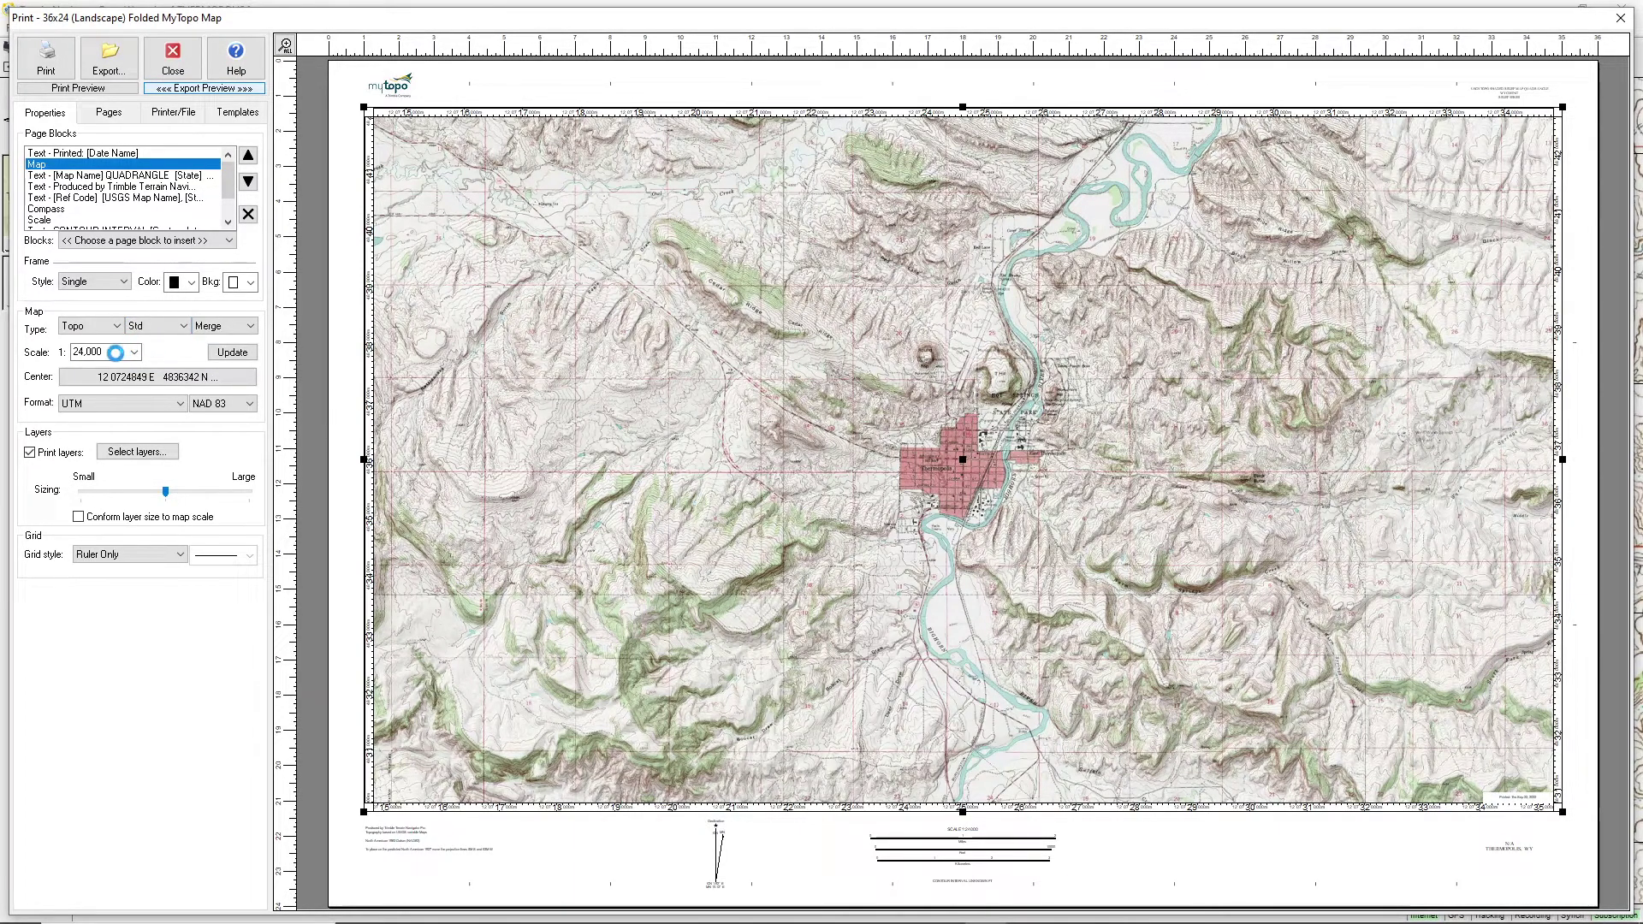
- Set the map scale to 10000 and update the layout to 1:10,000
{"action": "left_click", "coordinate": [120, 354]}
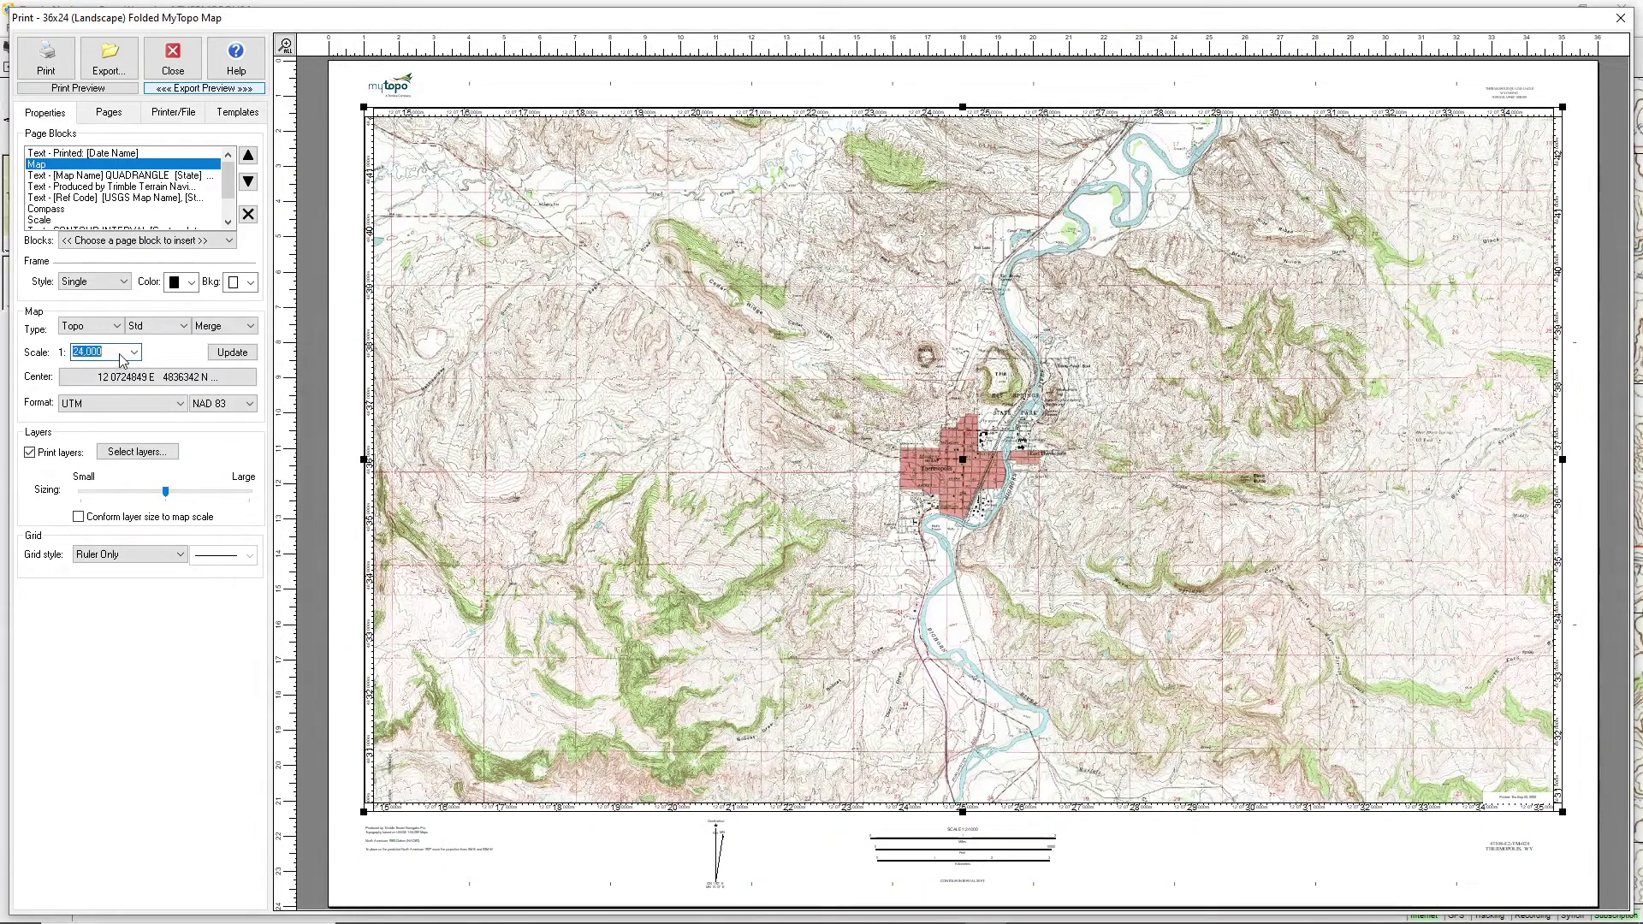
{"action": "type", "text": "10000"}
{"action": "left_click", "coordinate": [219, 351]}
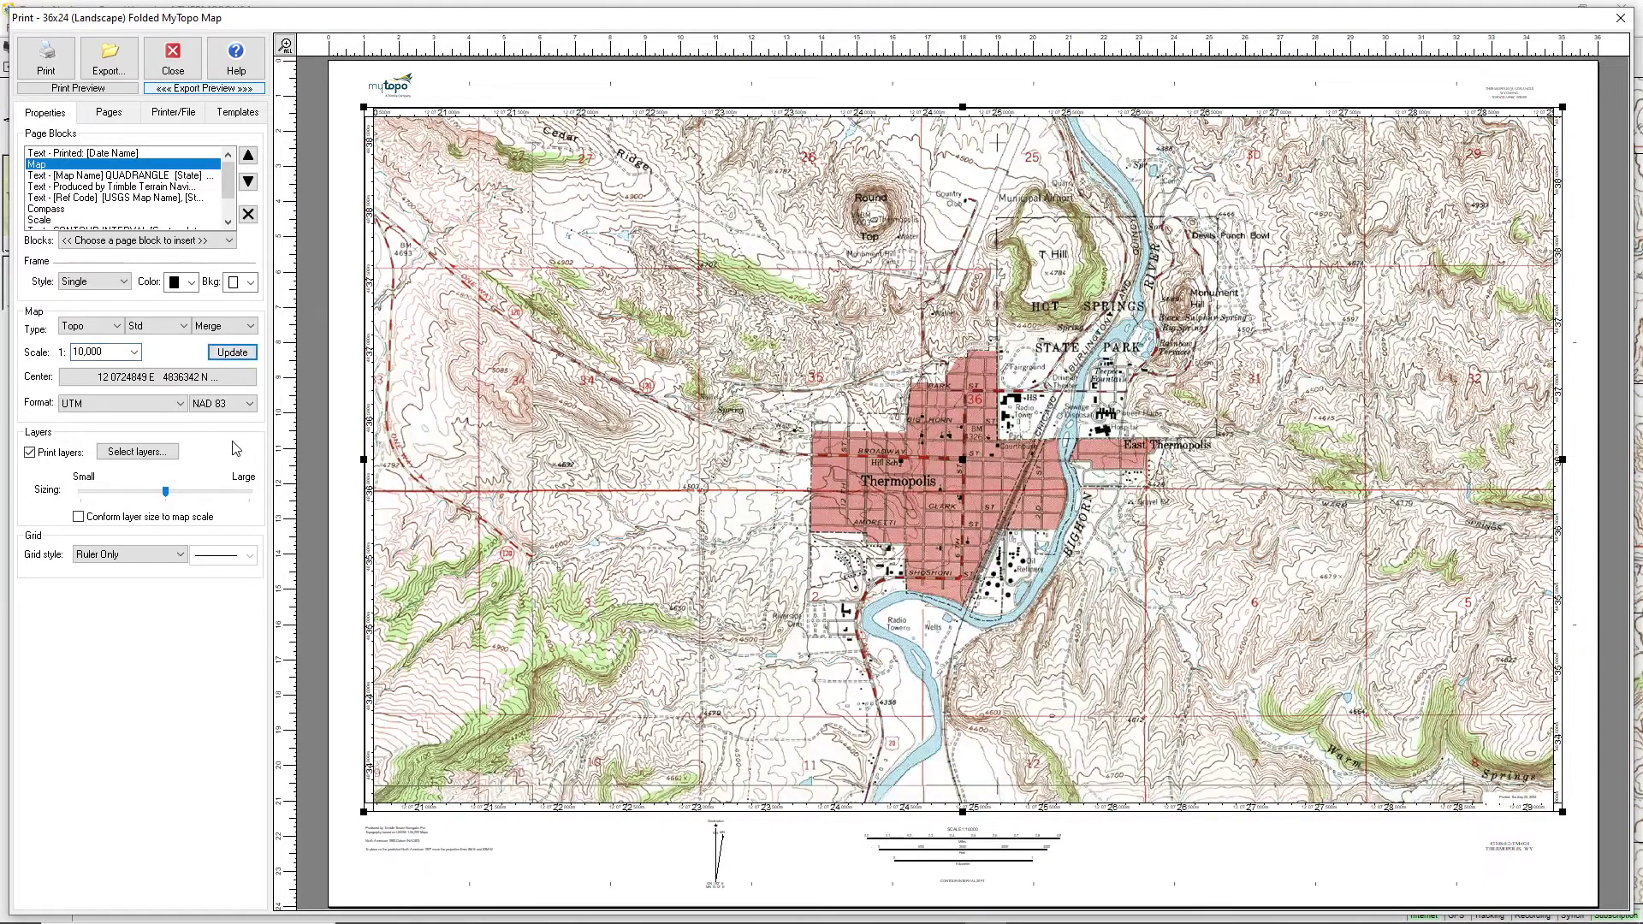
- Blend aerial imagery into the map, leaving the map type unchanged
{"action": "left_click", "coordinate": [226, 326]}
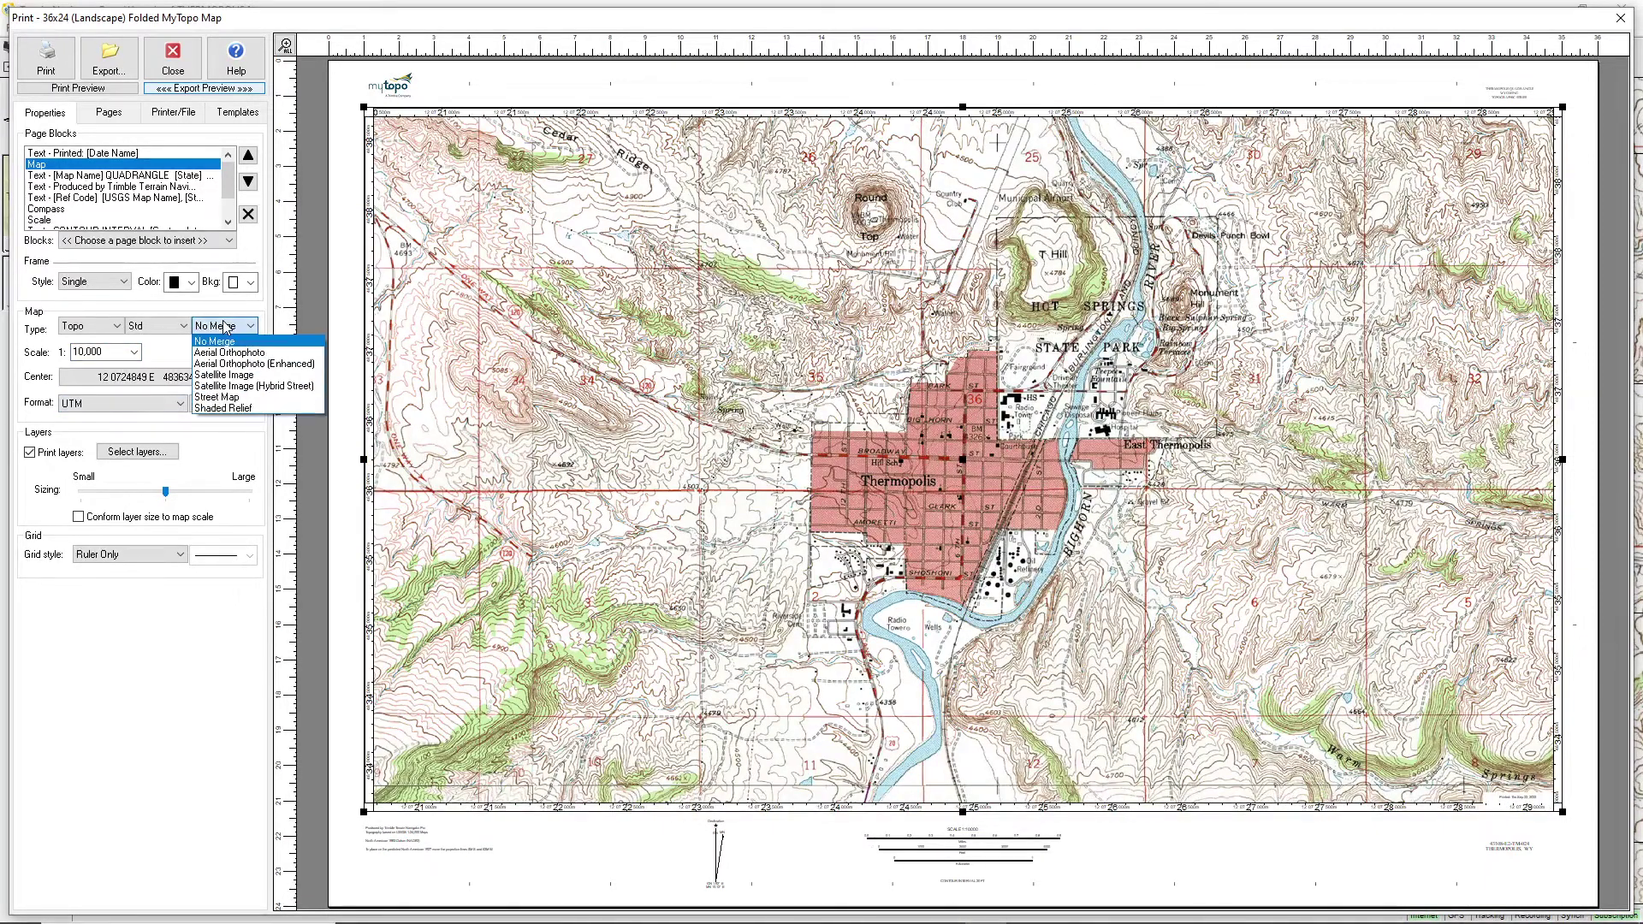
{"action": "left_click", "coordinate": [226, 351]}
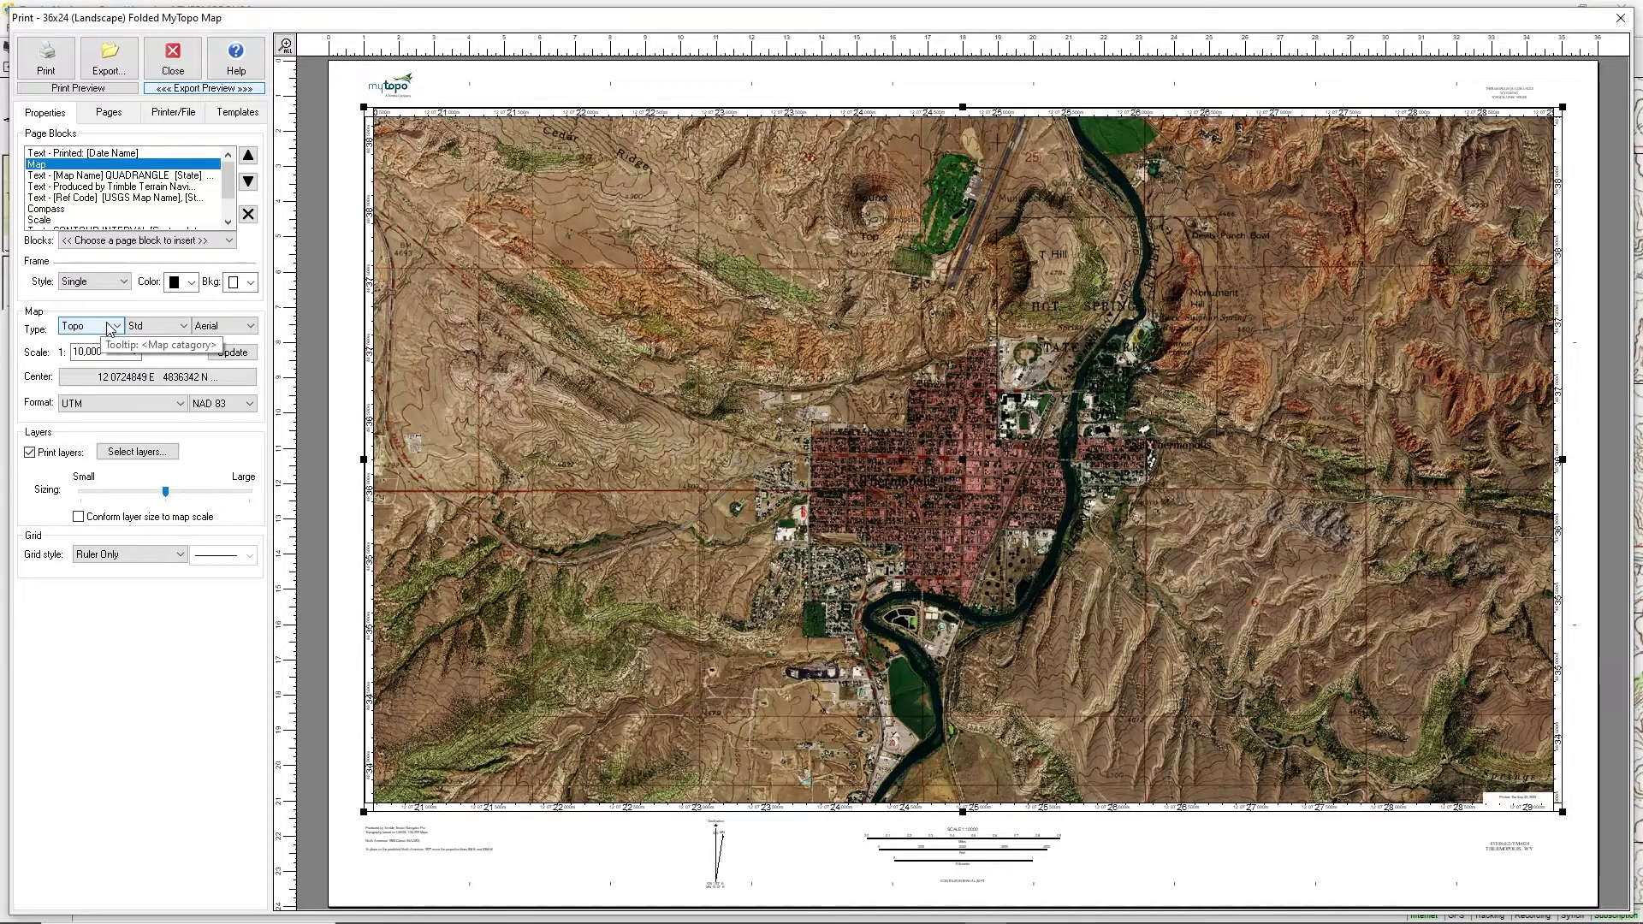
{"action": "left_click", "coordinate": [114, 327]}
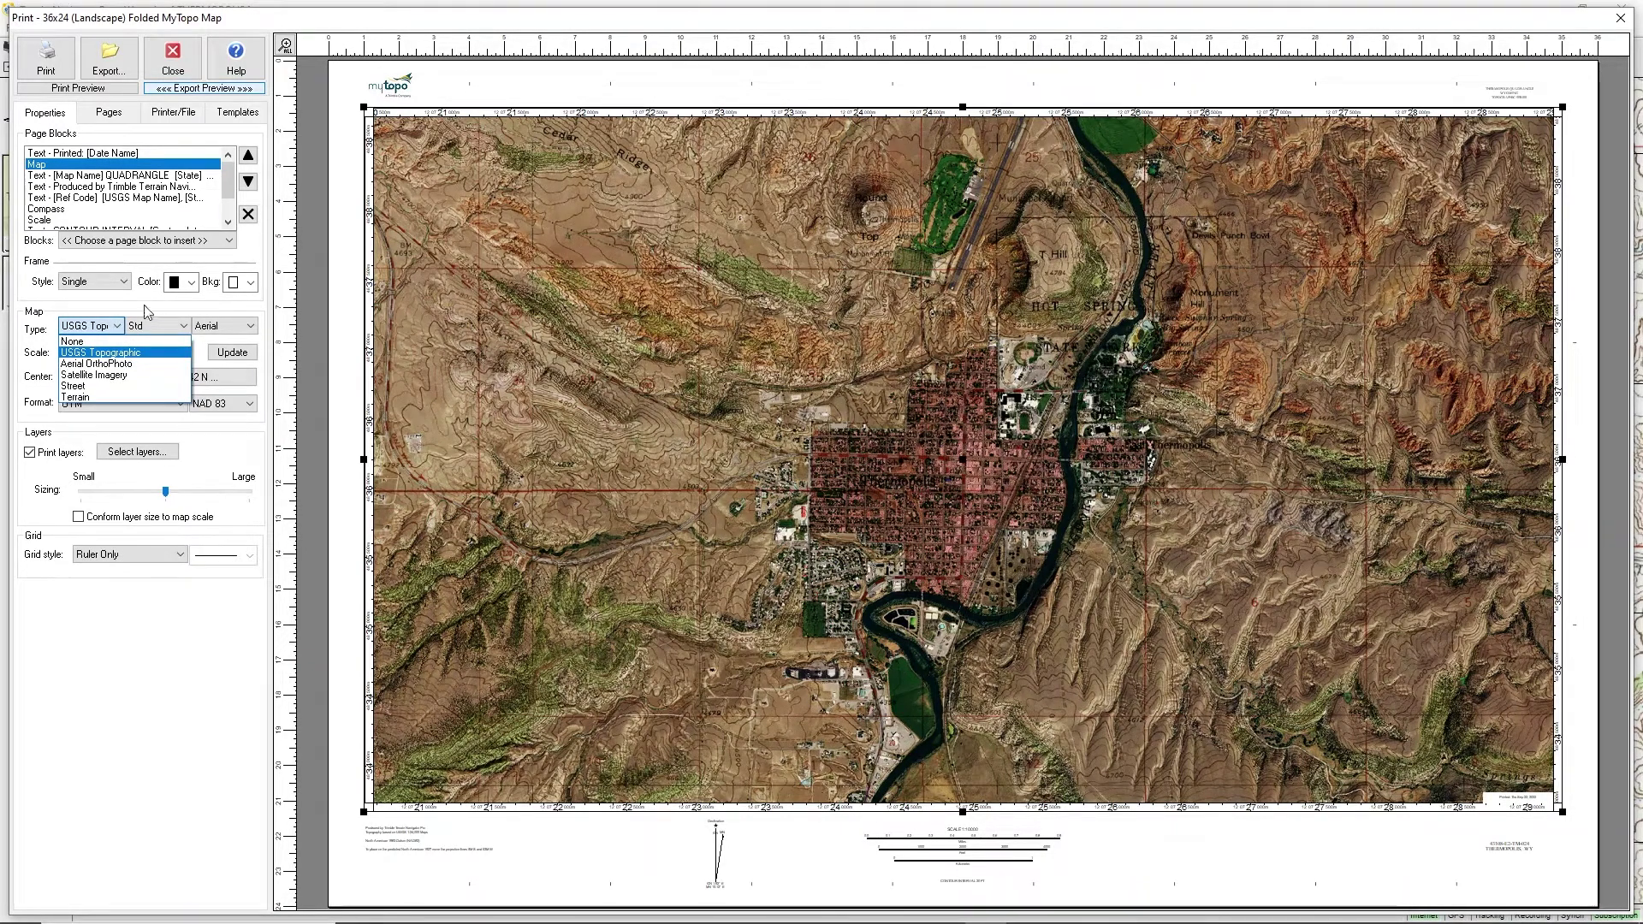
{"action": "left_click", "coordinate": [145, 312]}
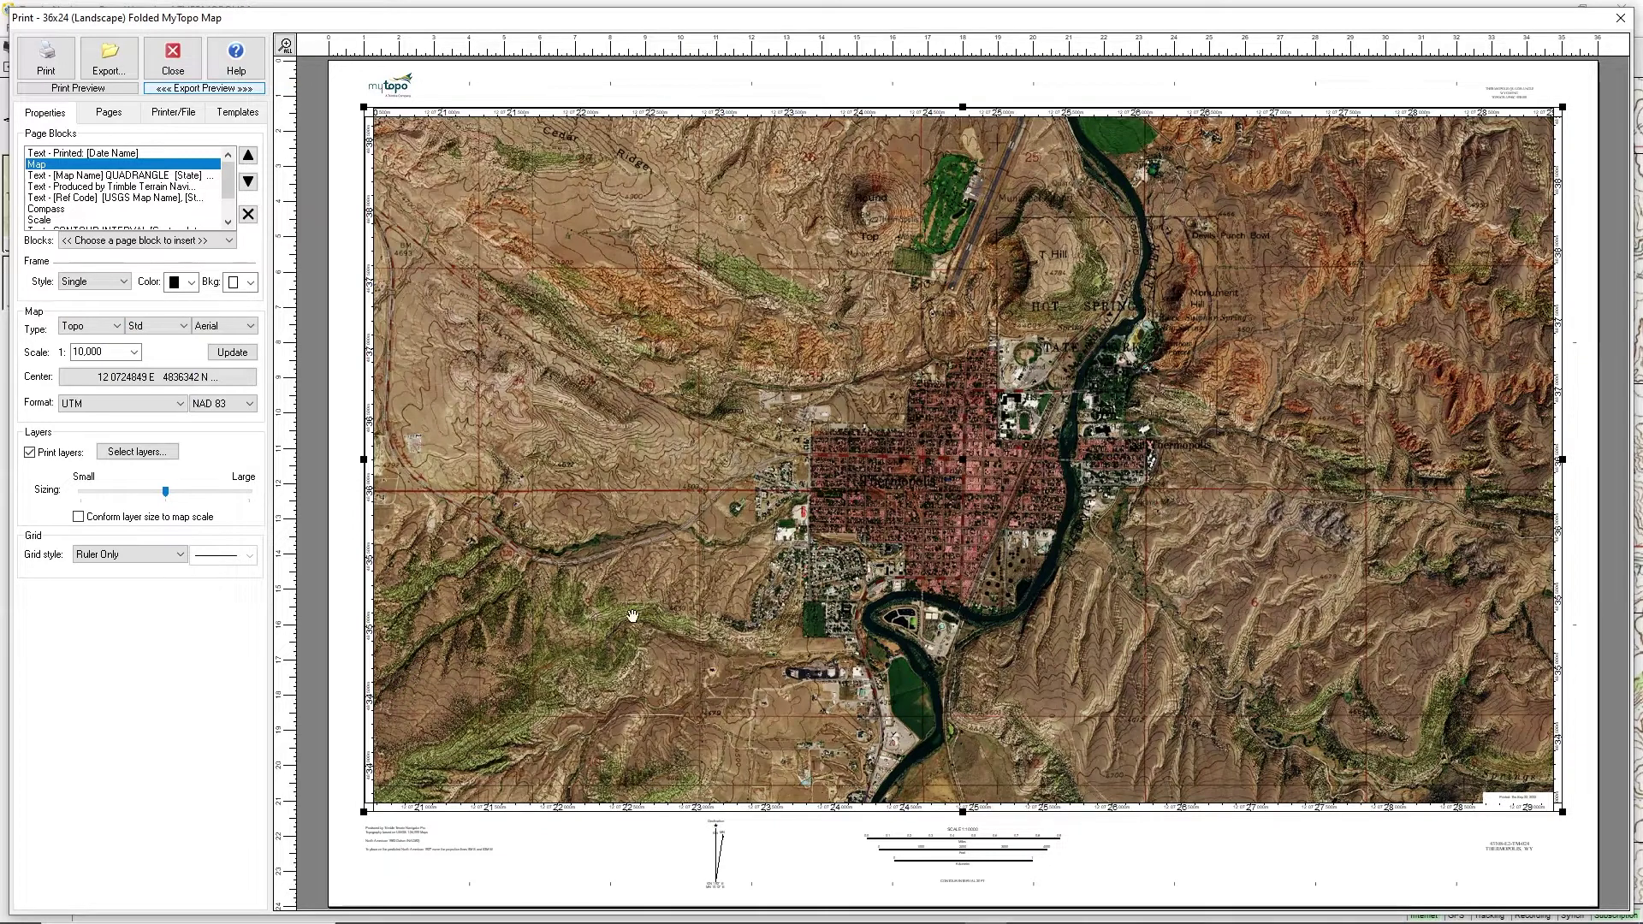
- Change the map Type to Aerial, then settle on the Topo base map
{"action": "left_click", "coordinate": [111, 326]}
{"action": "left_click", "coordinate": [179, 360]}
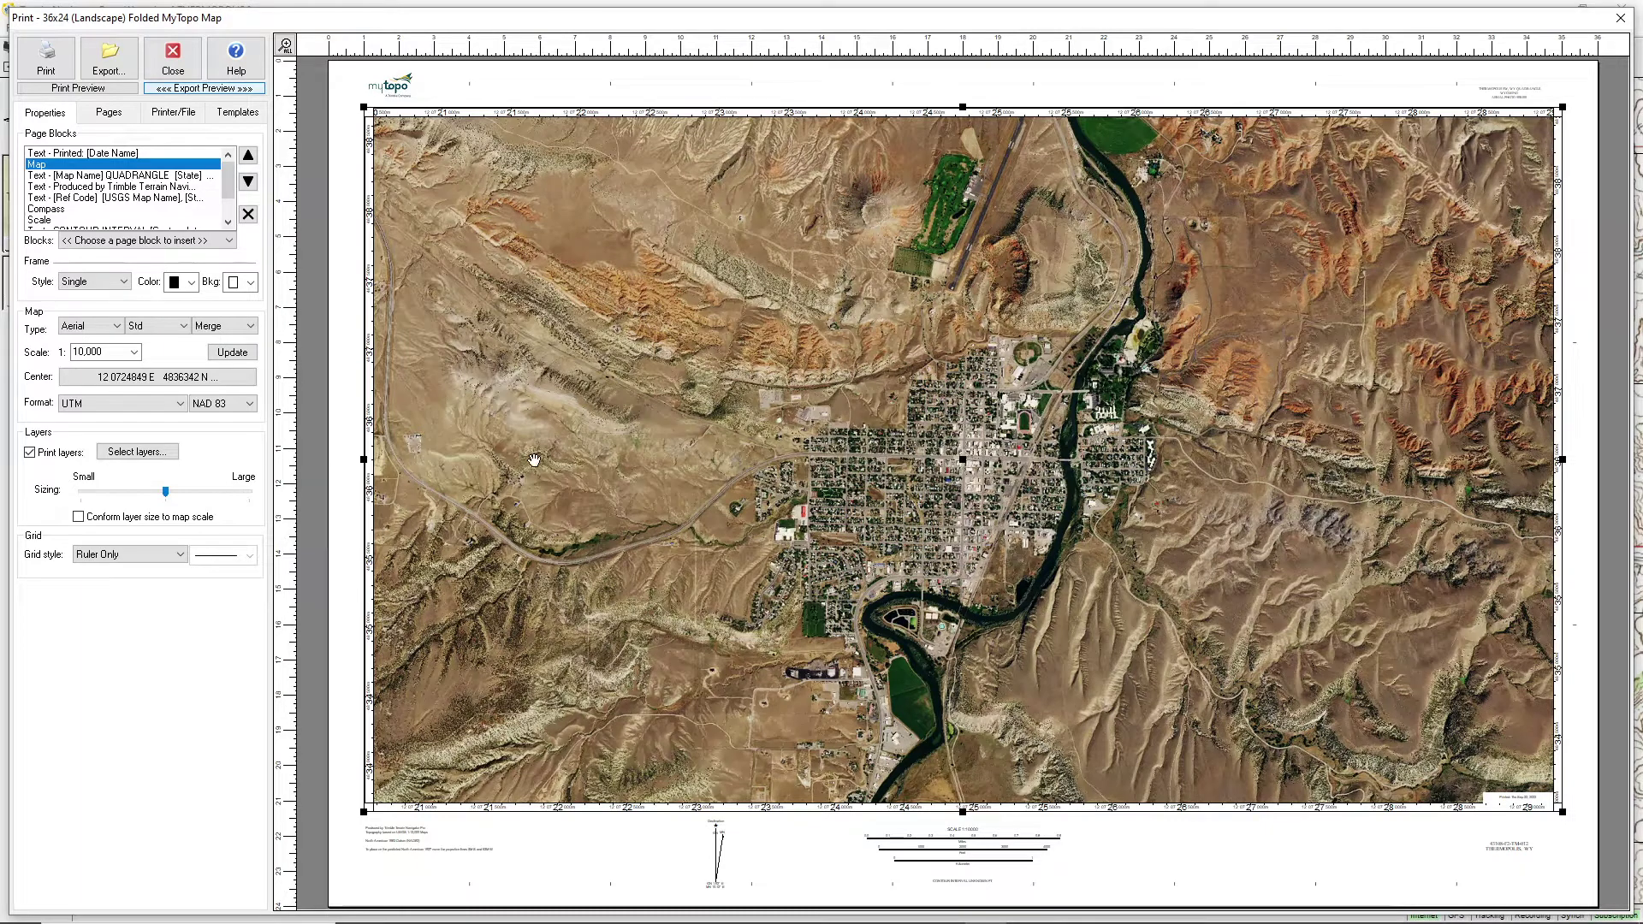
{"action": "left_click", "coordinate": [98, 332]}
{"action": "left_click", "coordinate": [104, 352]}
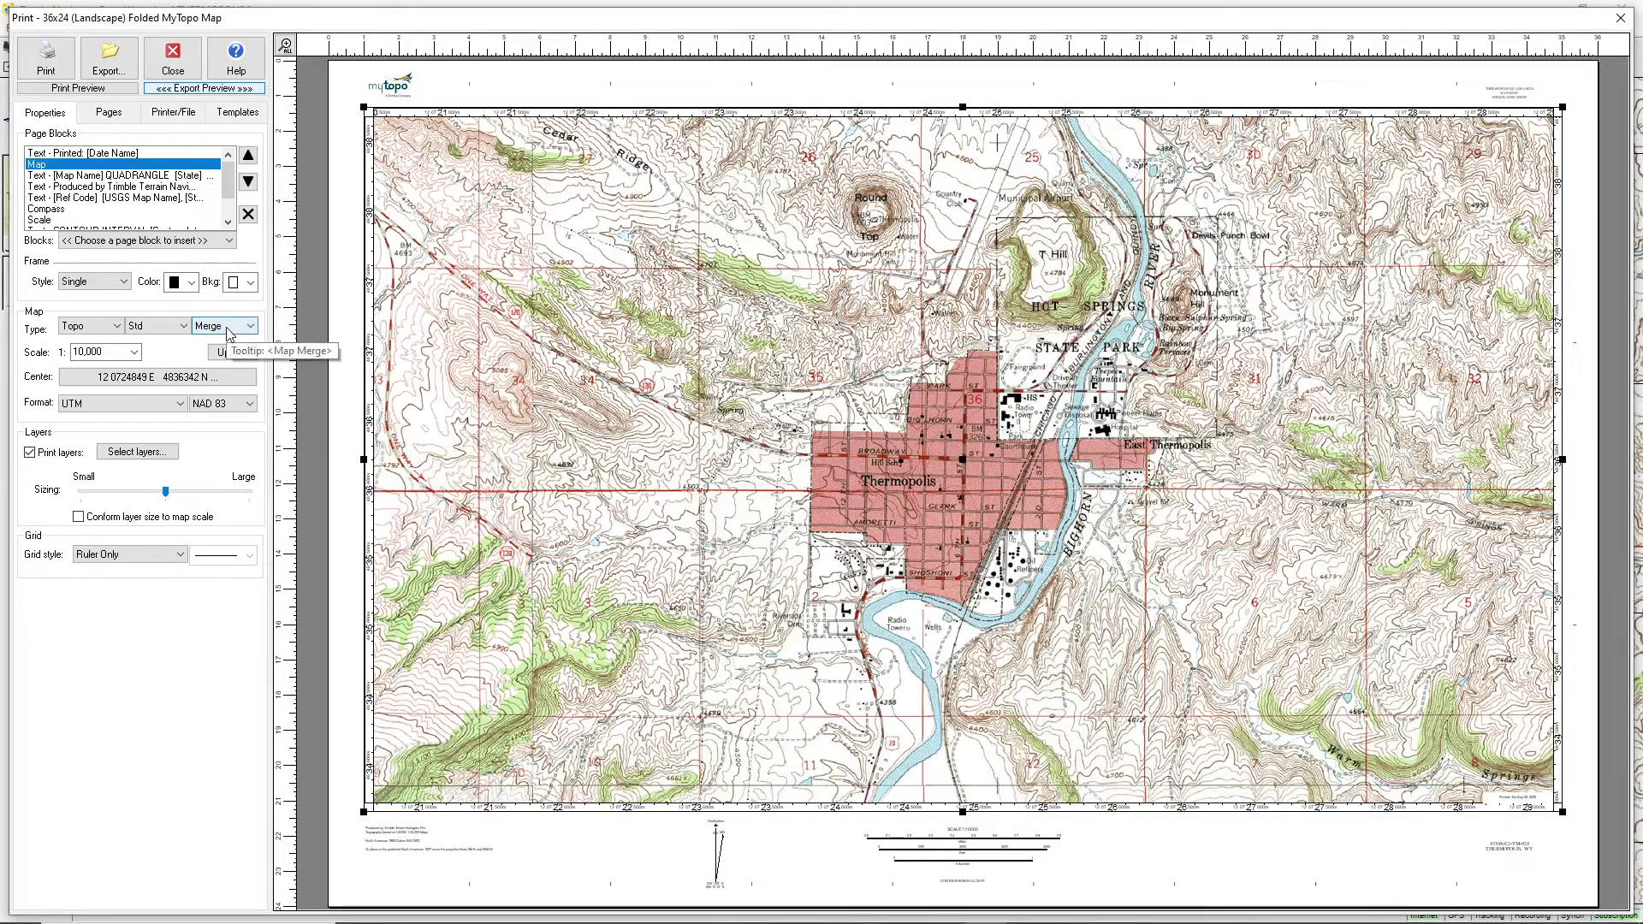
{"action": "left_click", "coordinate": [163, 555]}
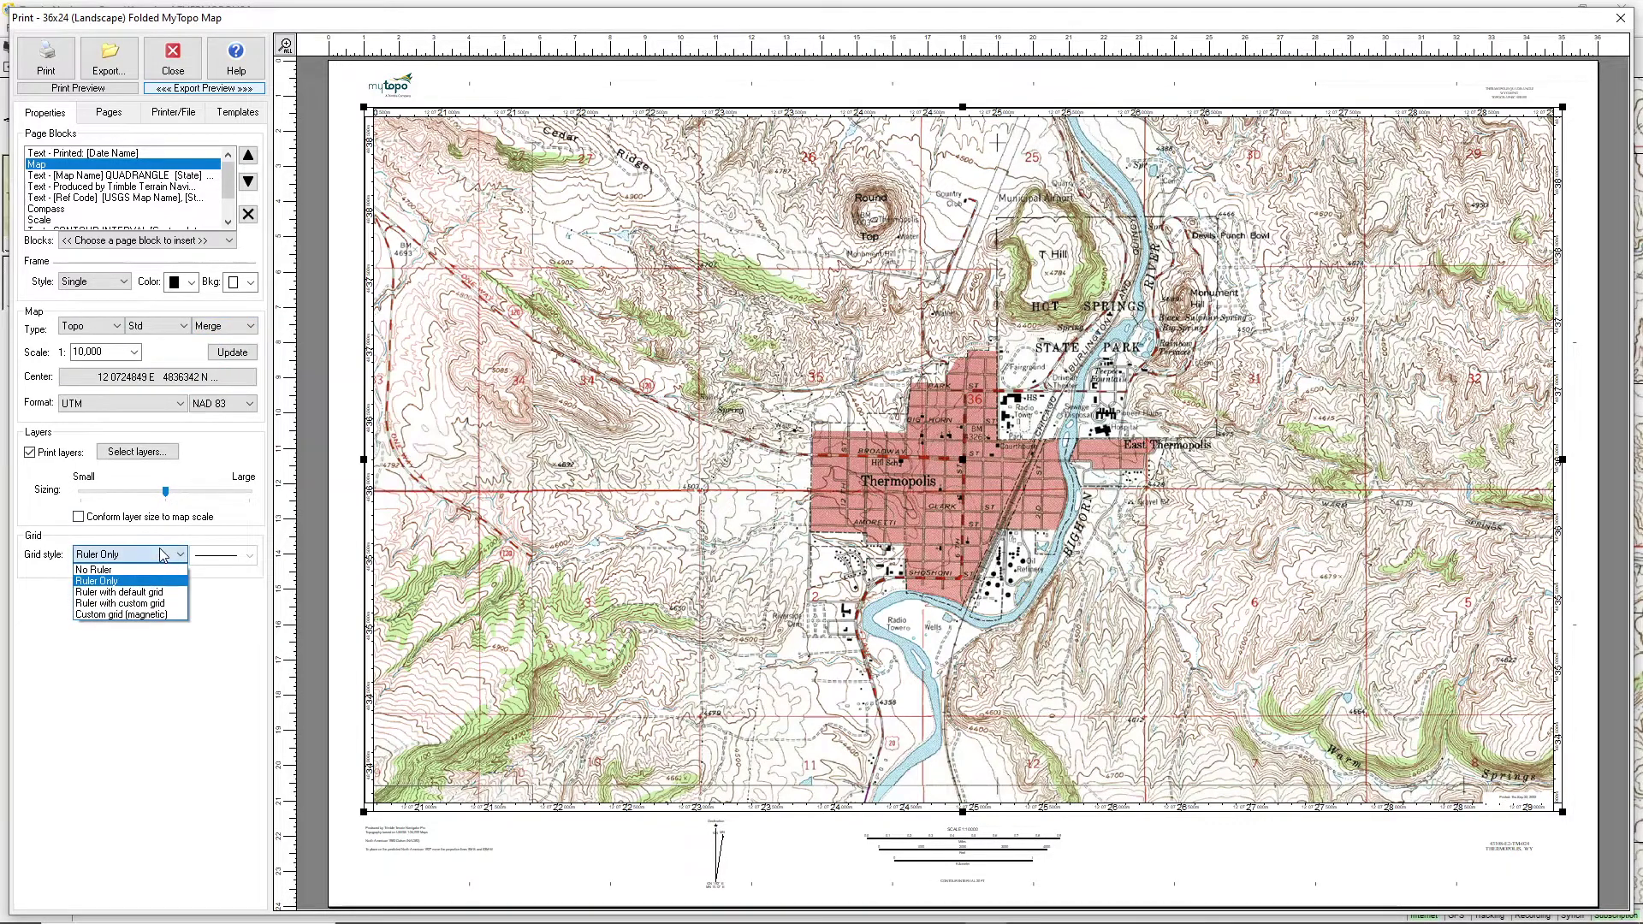
- Set the grid style to 'Ruler with default grid' and the coordinate format to MGRS (1 k)
{"action": "left_click", "coordinate": [142, 592]}
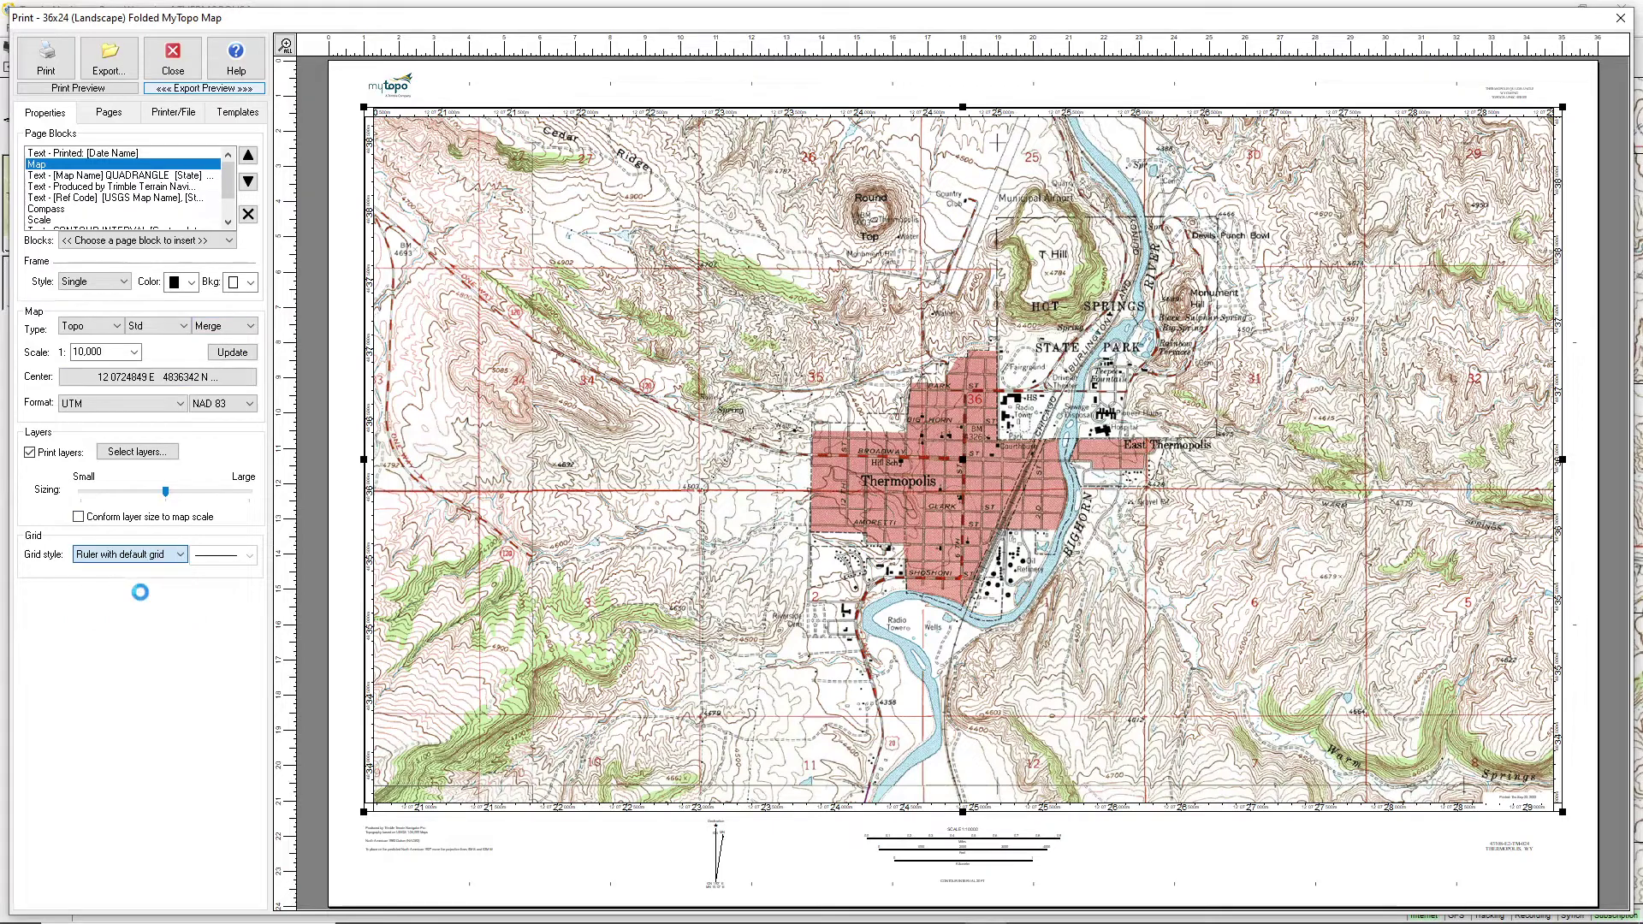
{"action": "left_click", "coordinate": [116, 407]}
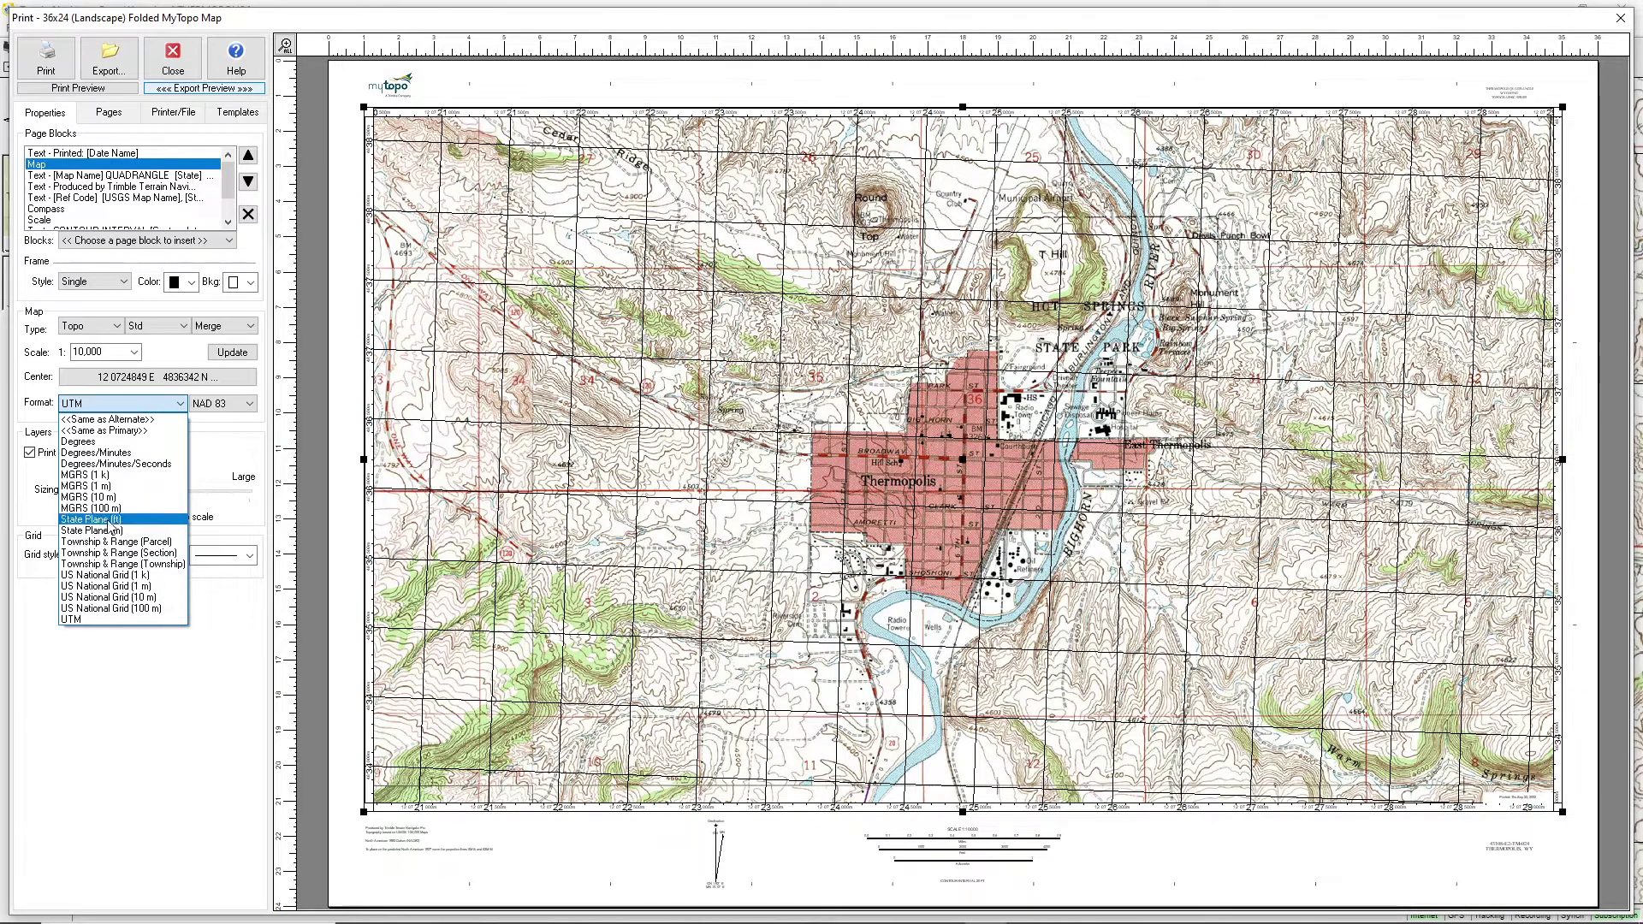
{"action": "left_click", "coordinate": [107, 475]}
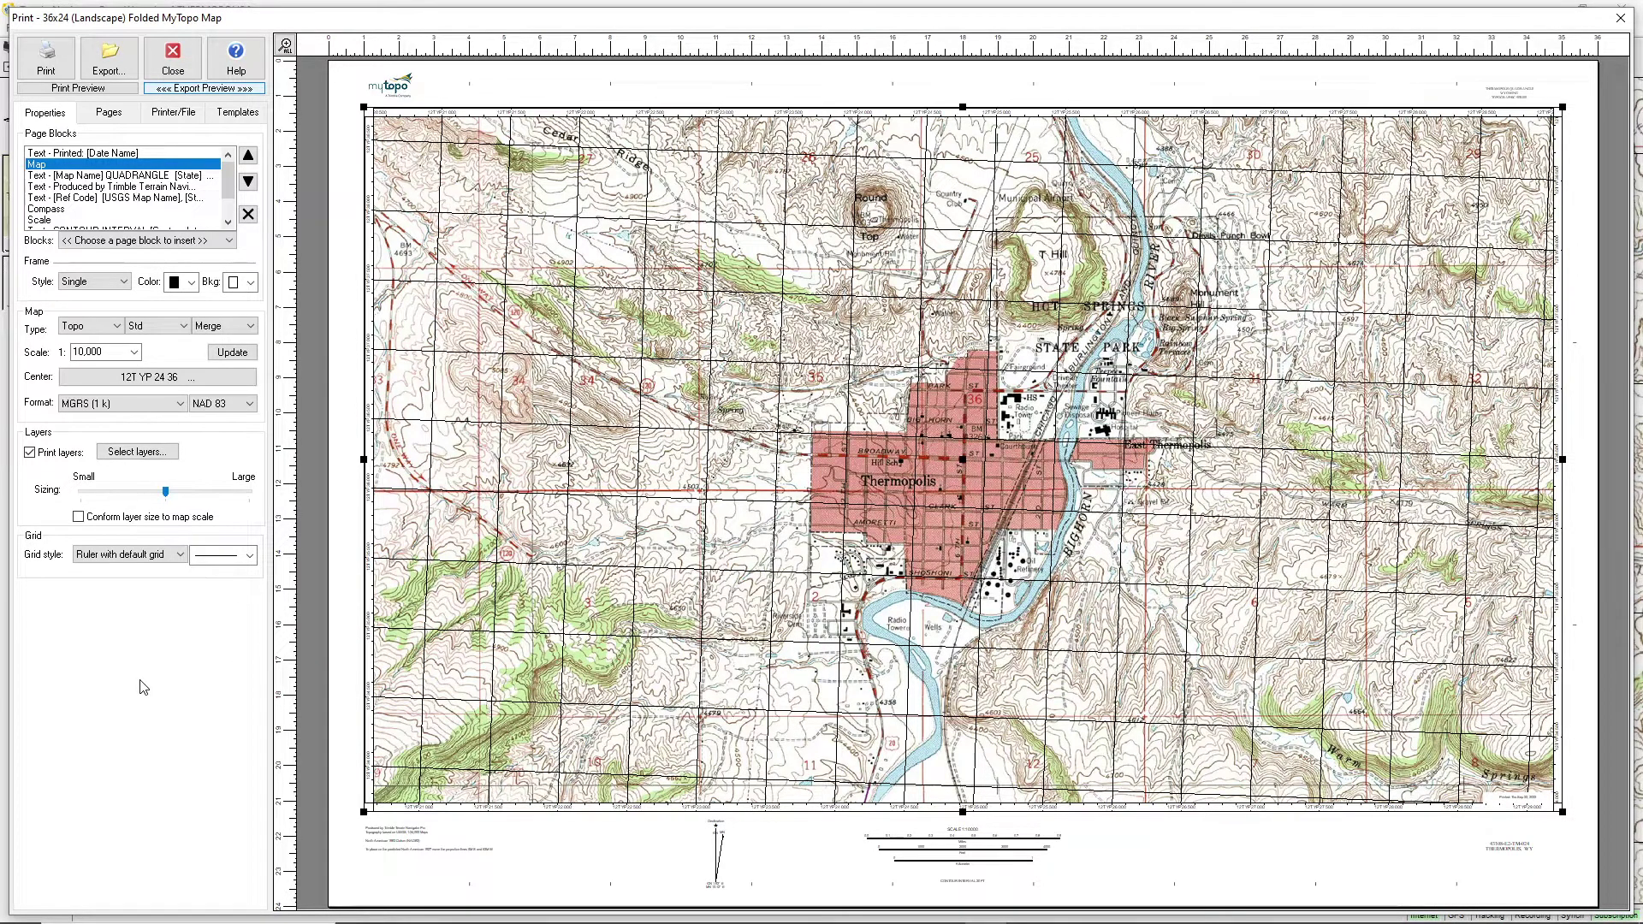
- Drag the map within the frame until its center reads 12T YP 24 35
{"action": "left_click_drag", "start_coordinate": [883, 552], "coordinate": [881, 547]}
{"action": "scroll", "coordinate": [856, 428], "scroll_direction": "down", "scroll_amount": 3}
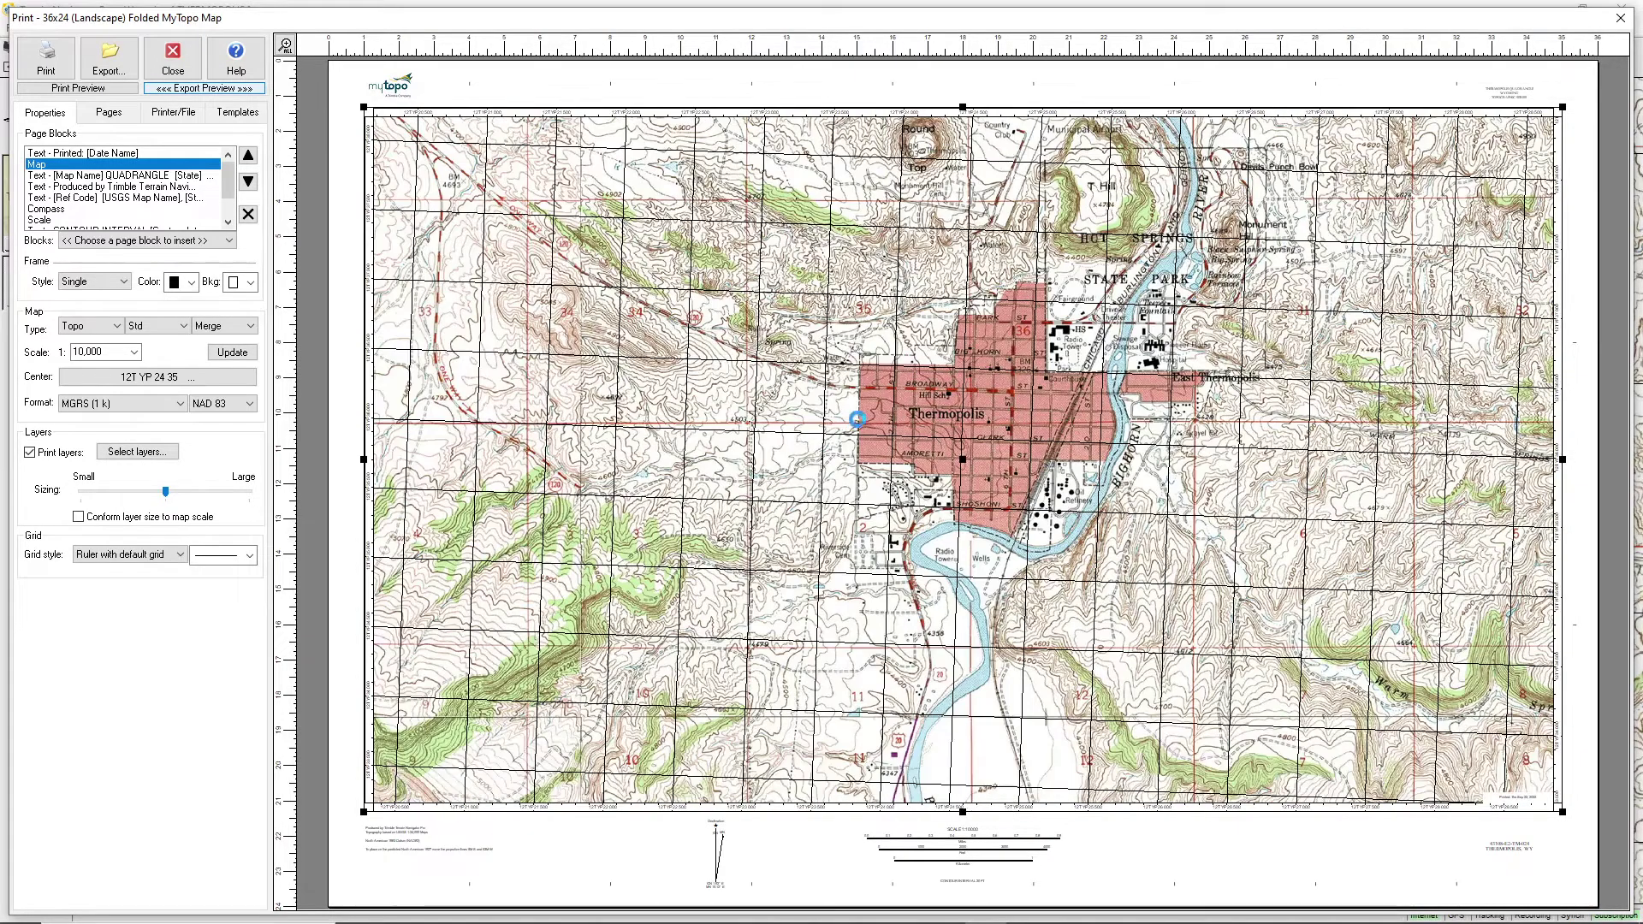
{"action": "scroll", "coordinate": [830, 456], "scroll_direction": "up", "scroll_amount": 3}
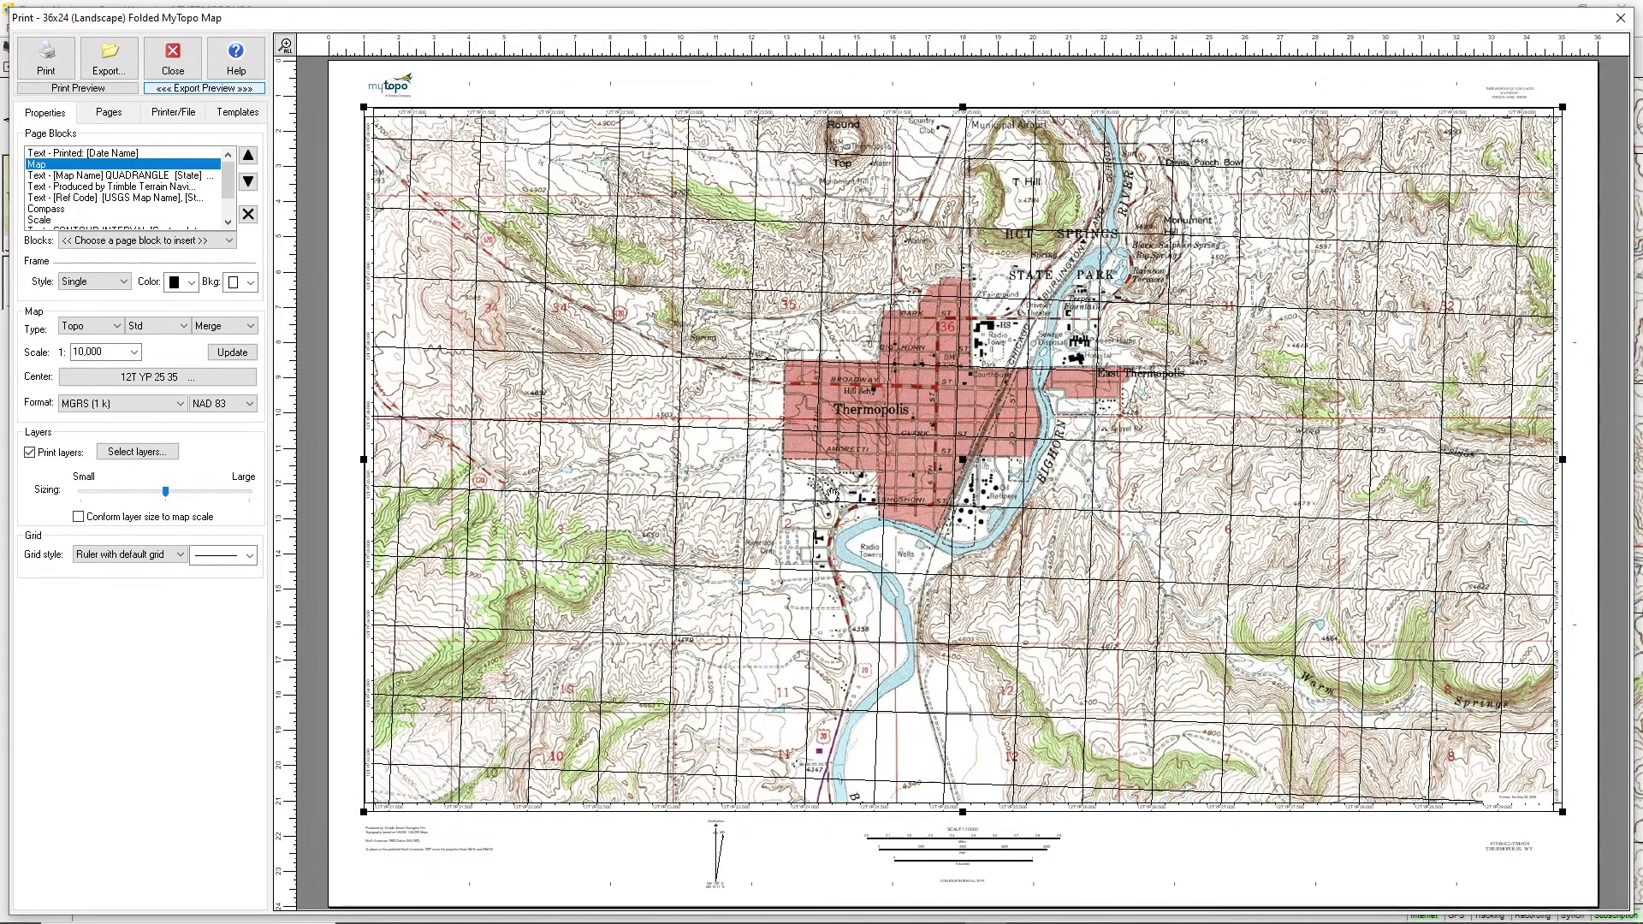
{"action": "scroll", "coordinate": [857, 495], "scroll_direction": "left", "scroll_amount": 3}
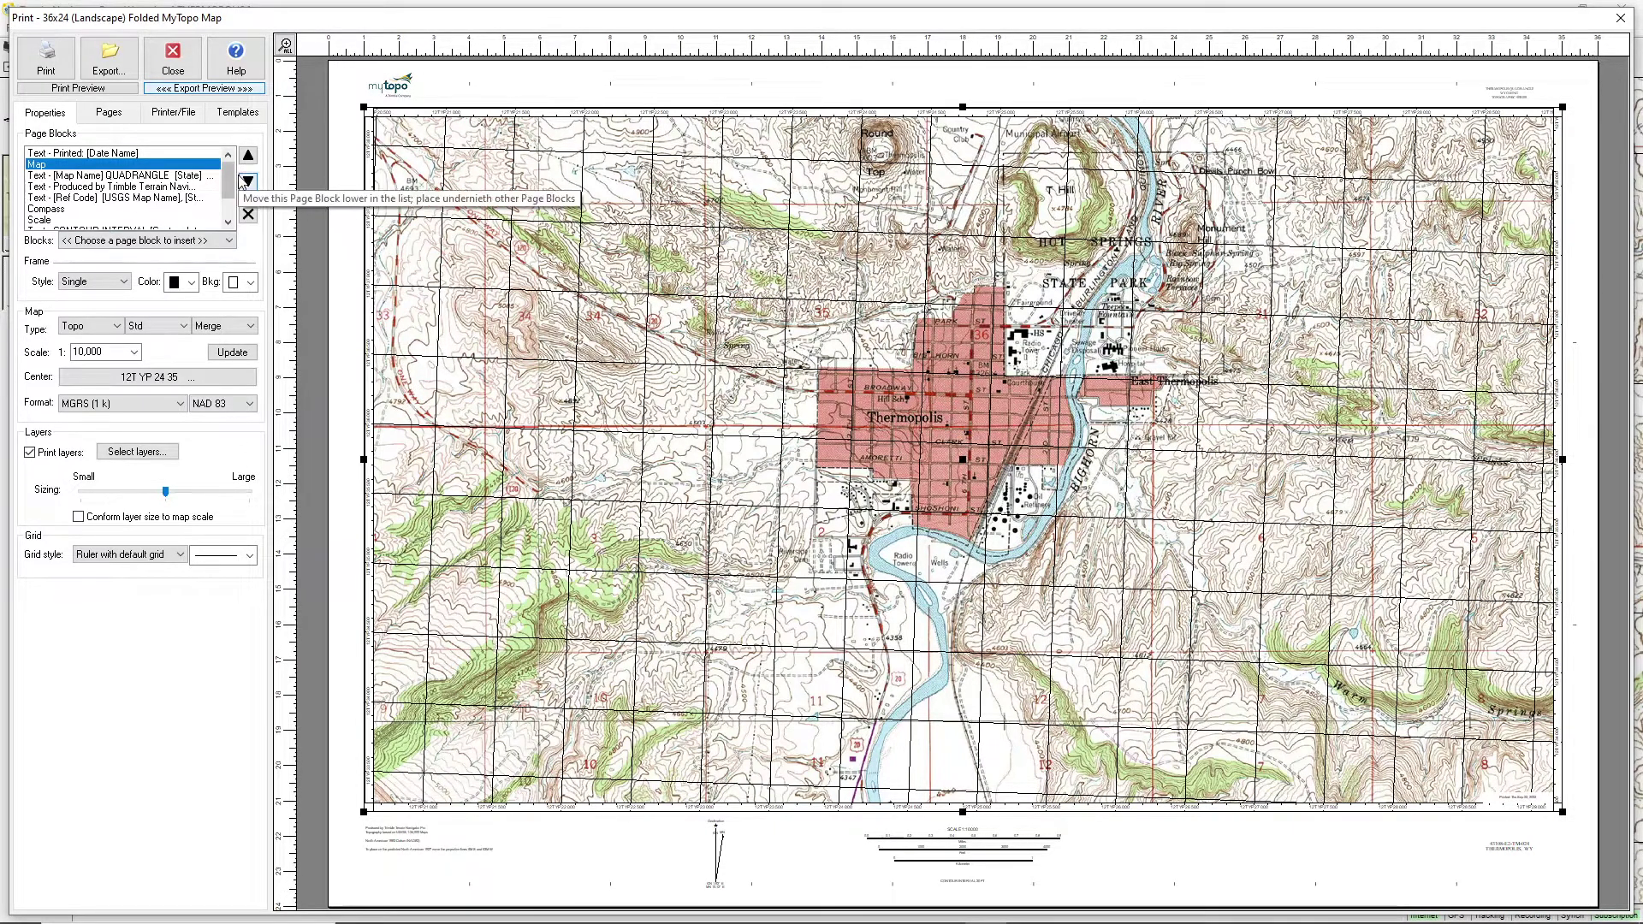
{"action": "left_click_drag", "start_coordinate": [231, 184], "coordinate": [228, 193]}
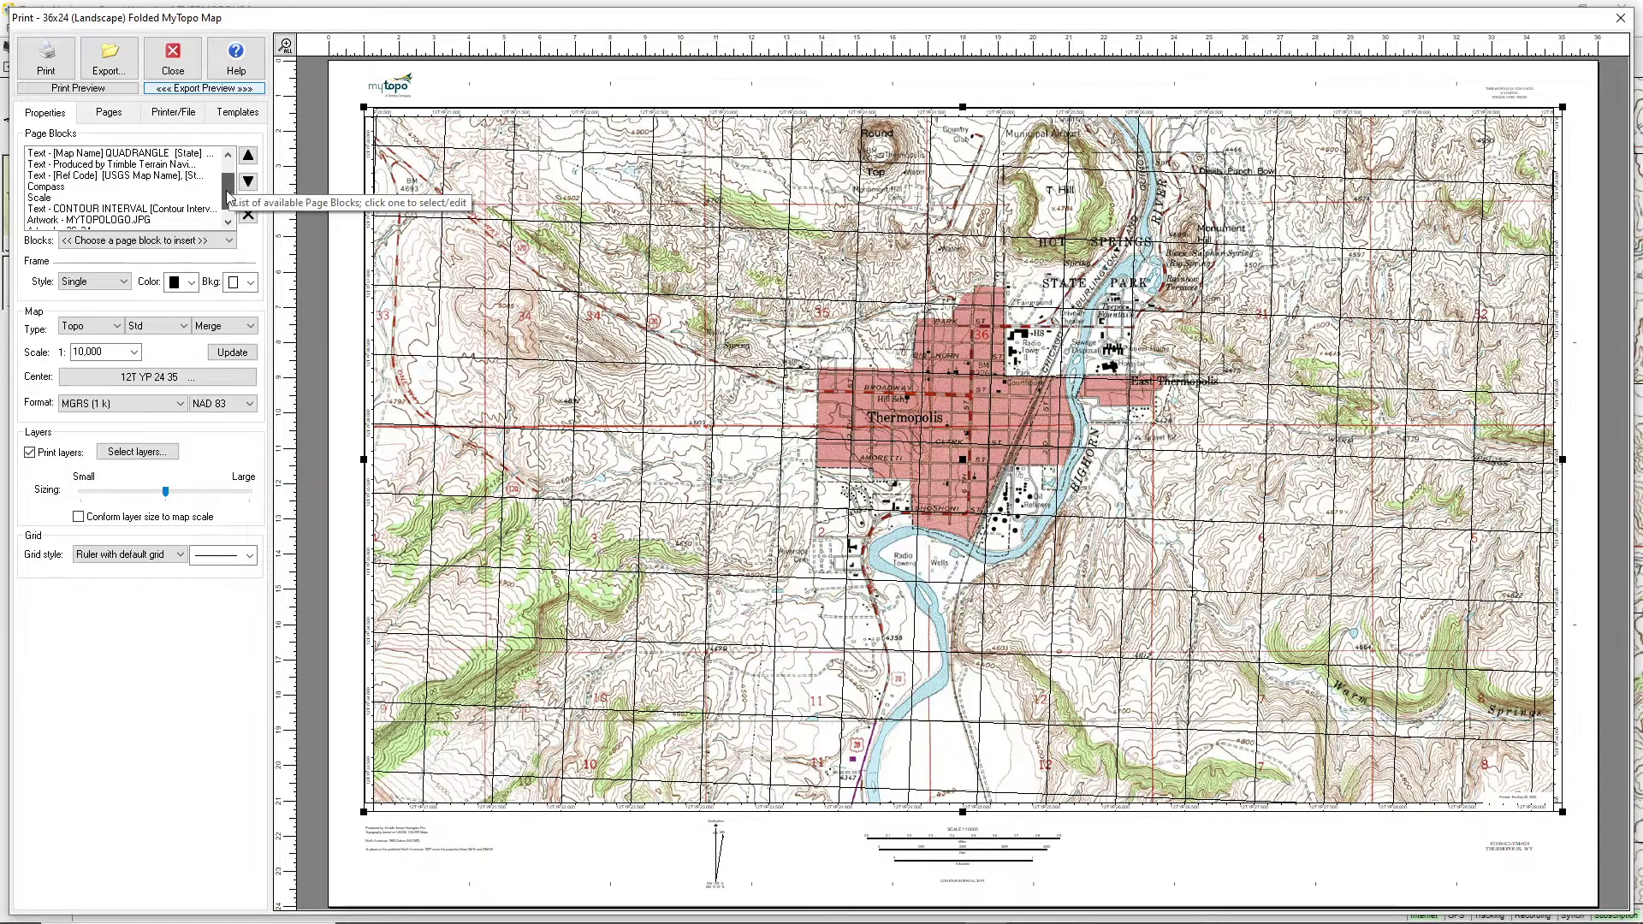
{"action": "left_click_drag", "start_coordinate": [229, 198], "coordinate": [228, 183]}
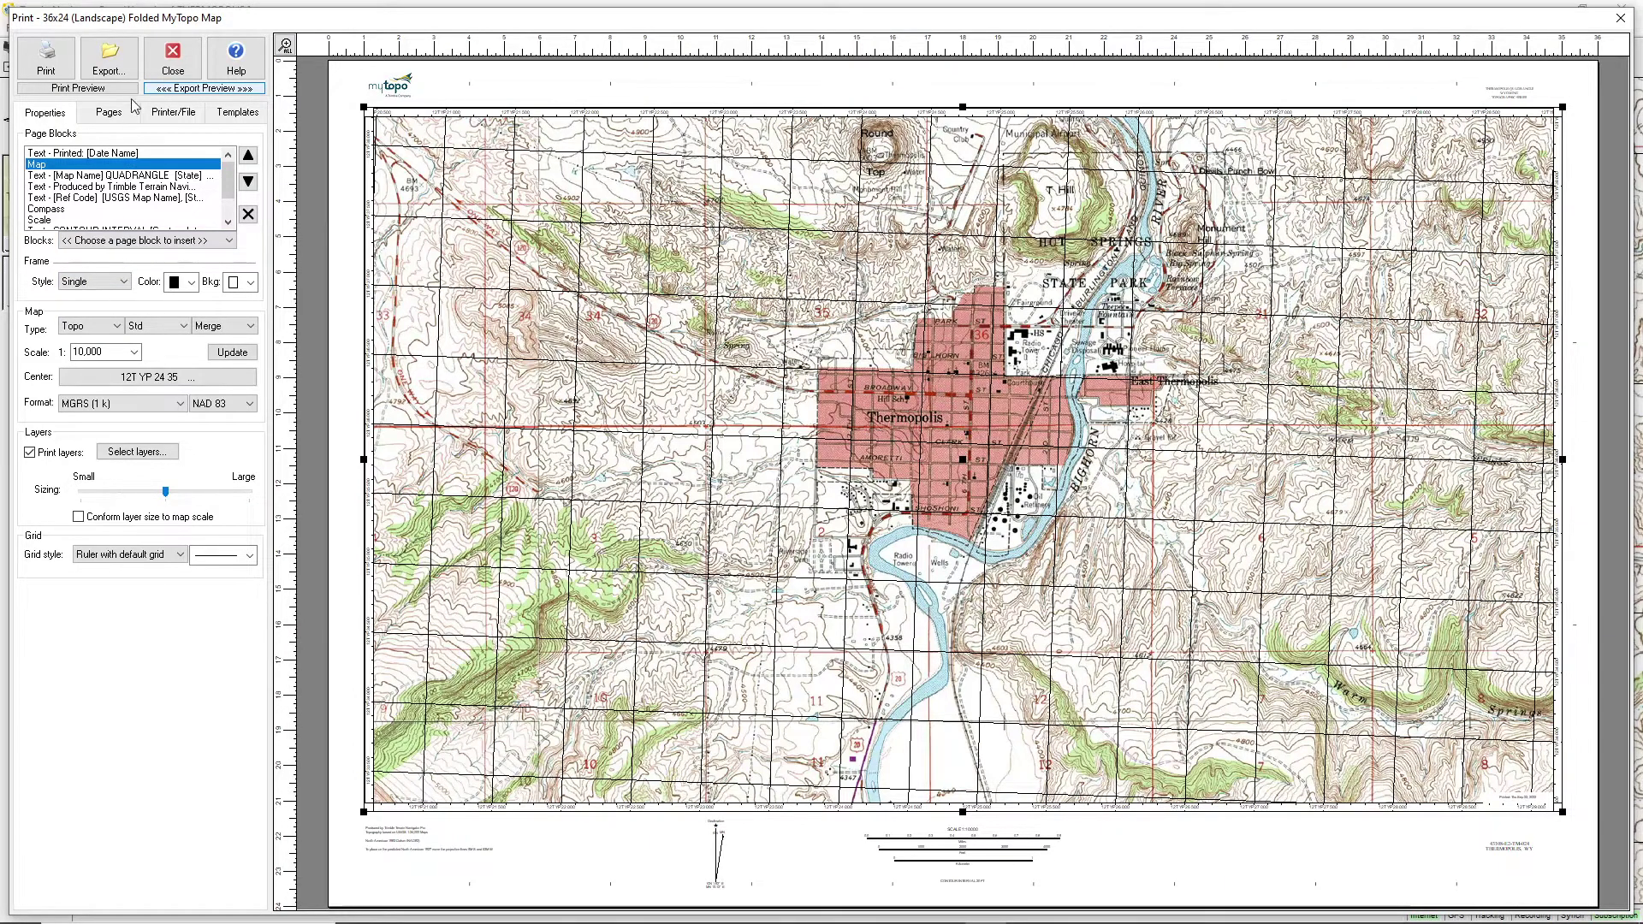
- Export the layout as the PDF A_Thermopolis_Map in Documents
{"action": "left_click", "coordinate": [109, 59]}
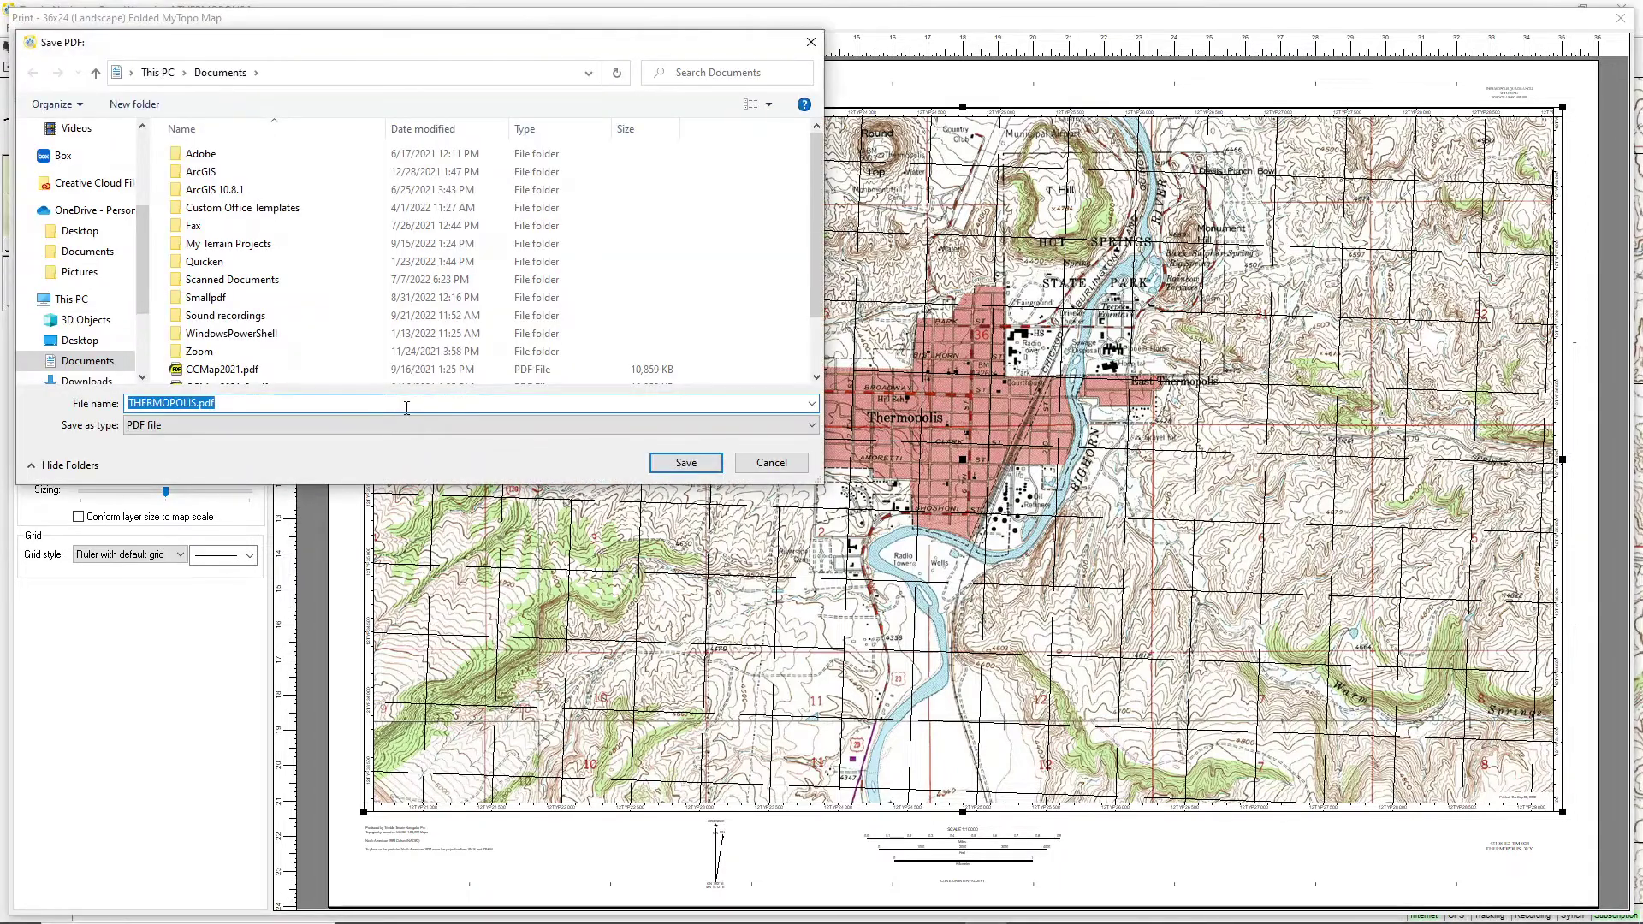
{"action": "type", "text": "A_Thermopolis_Map"}
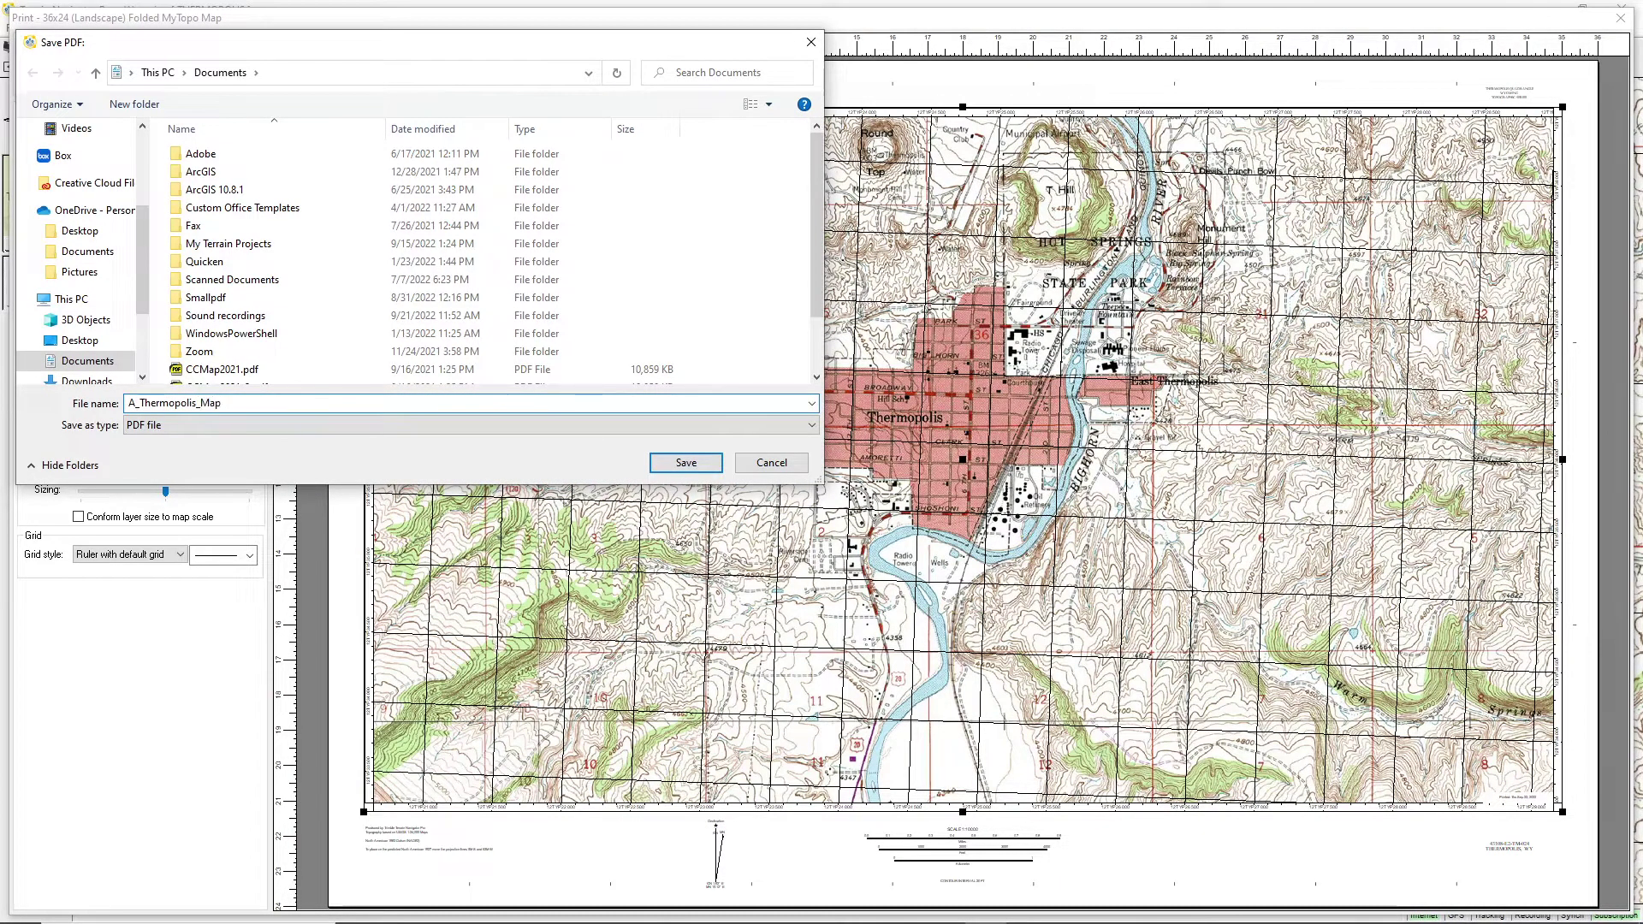
{"action": "left_click", "coordinate": [674, 464]}
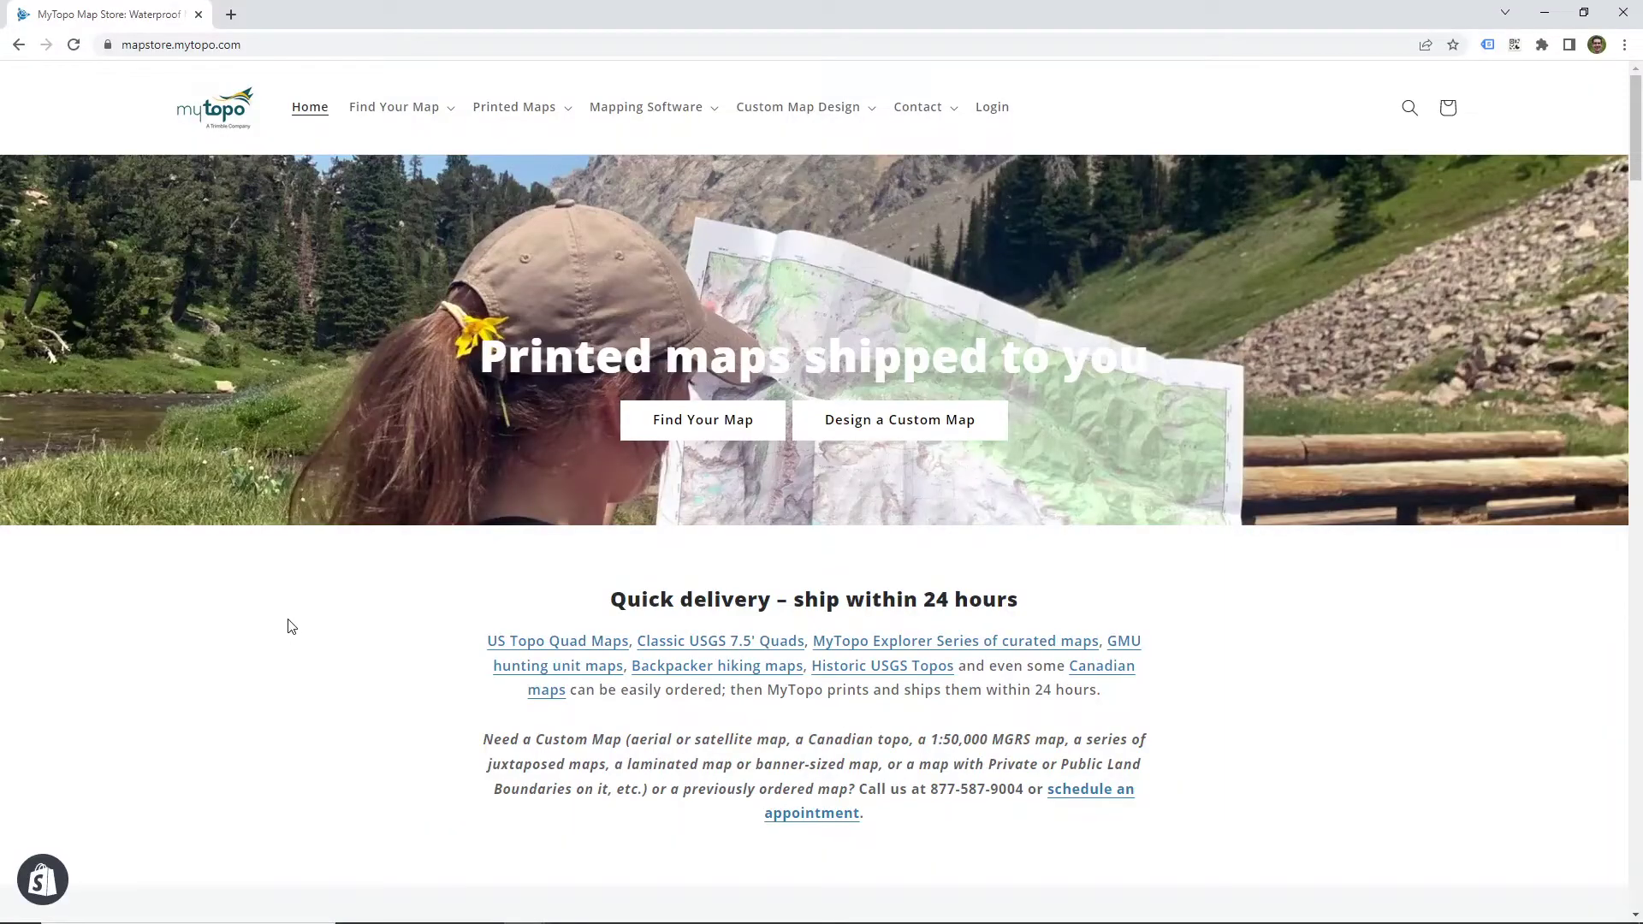
- Go to Custom Map Design's 'Upload your TNP-created Custom Map for Printing' page
{"action": "left_click", "coordinate": [872, 114]}
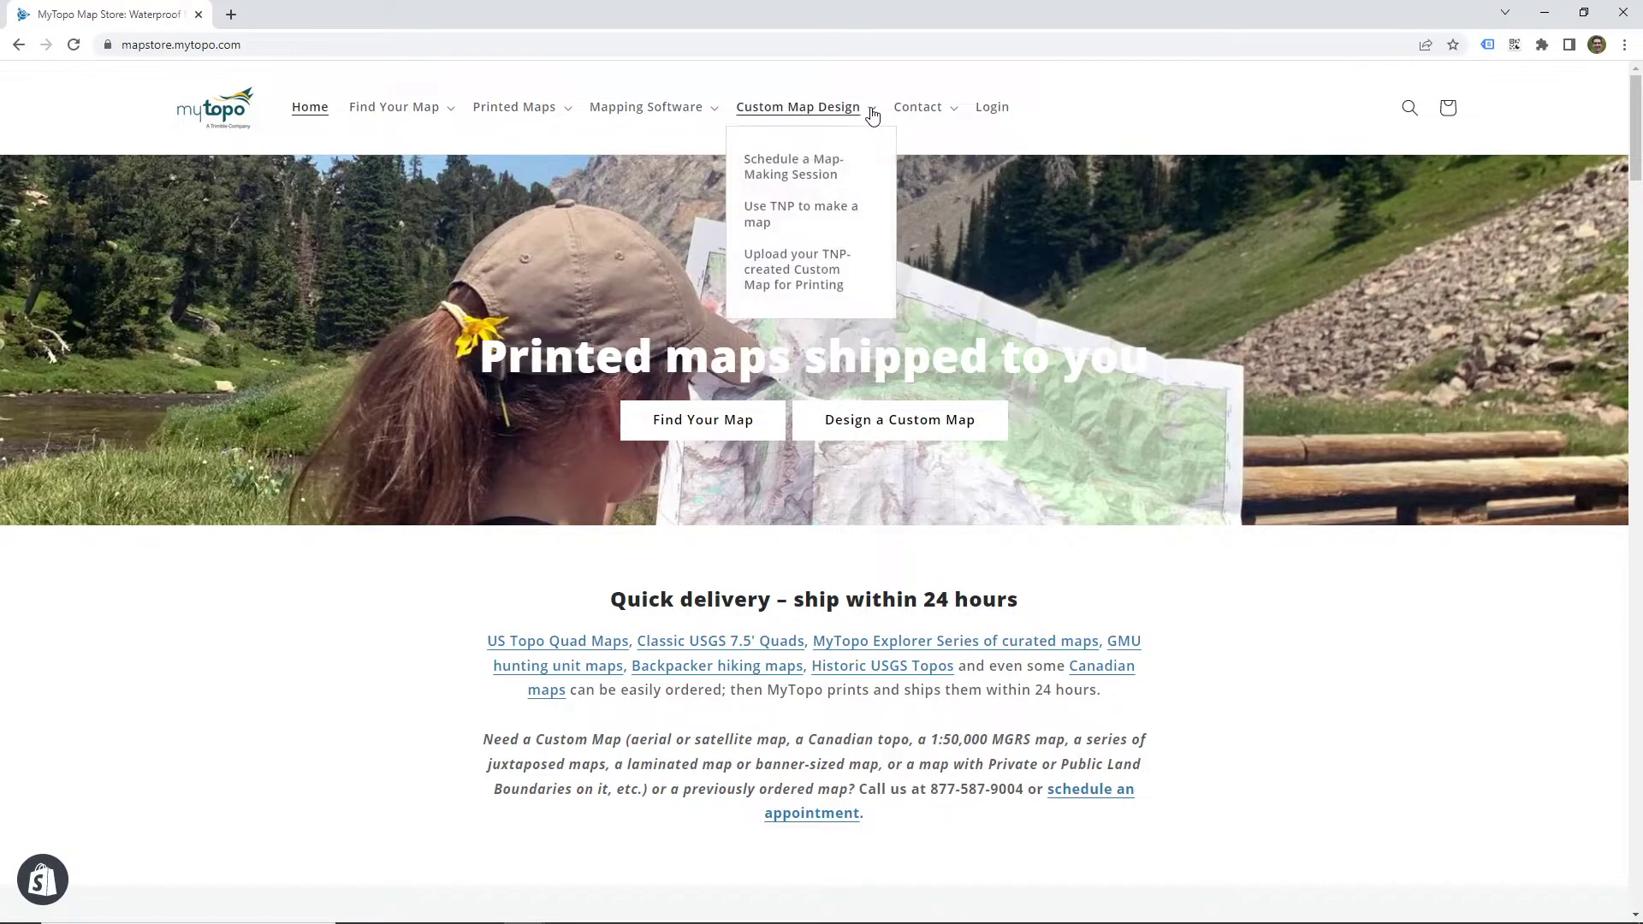
{"action": "left_click", "coordinate": [830, 273]}
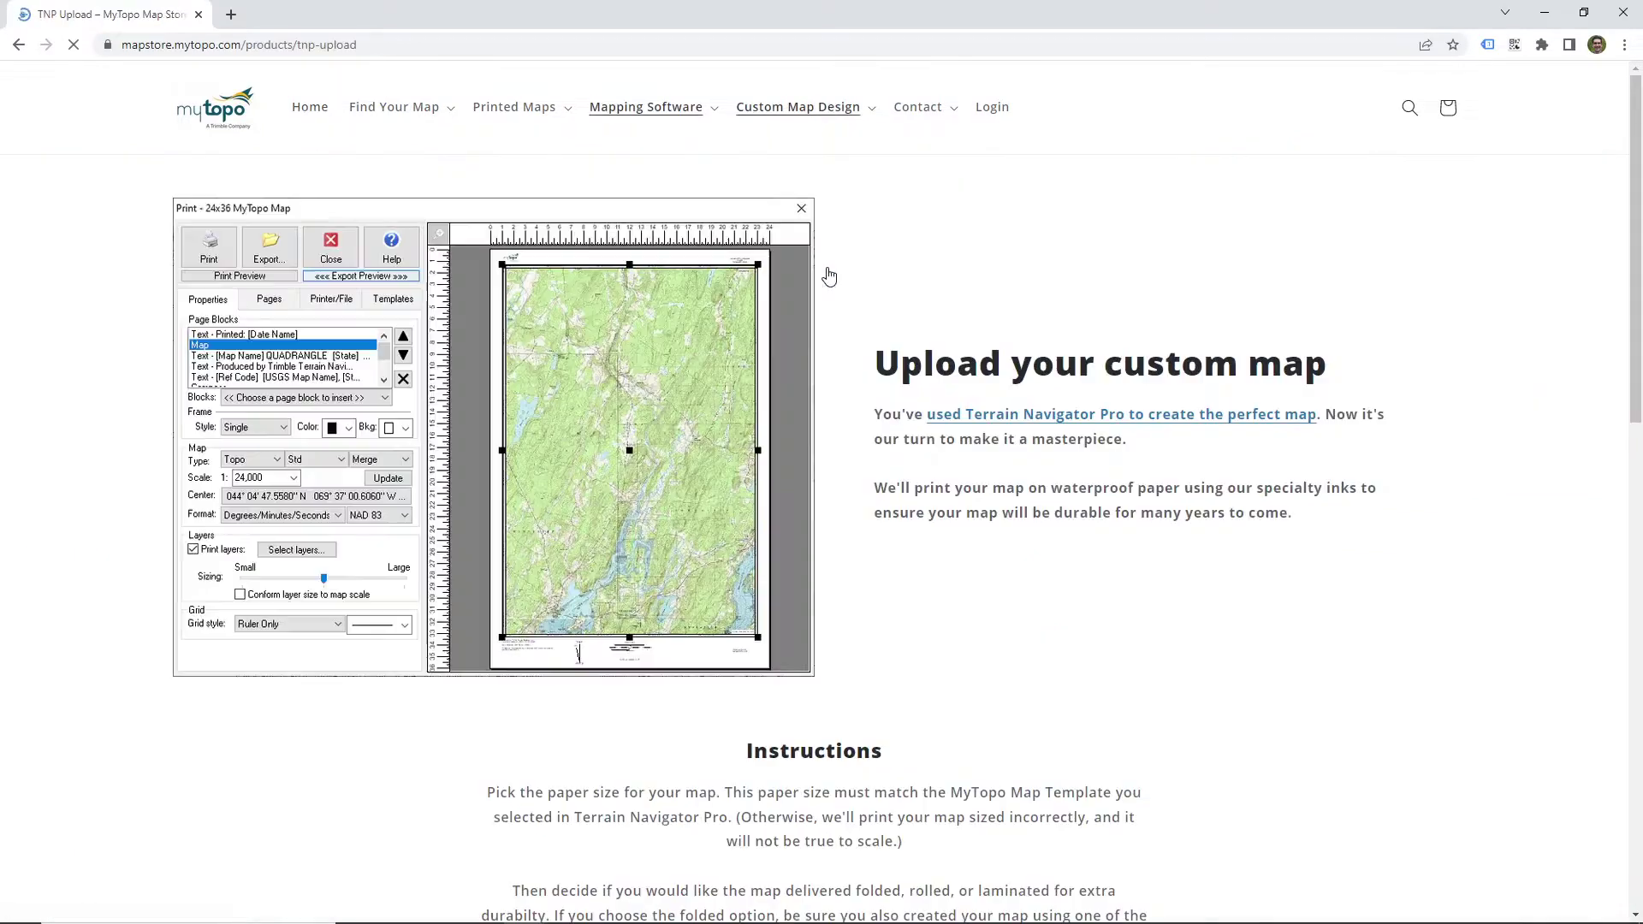
{"action": "left_click_drag", "start_coordinate": [1628, 204], "coordinate": [1629, 472]}
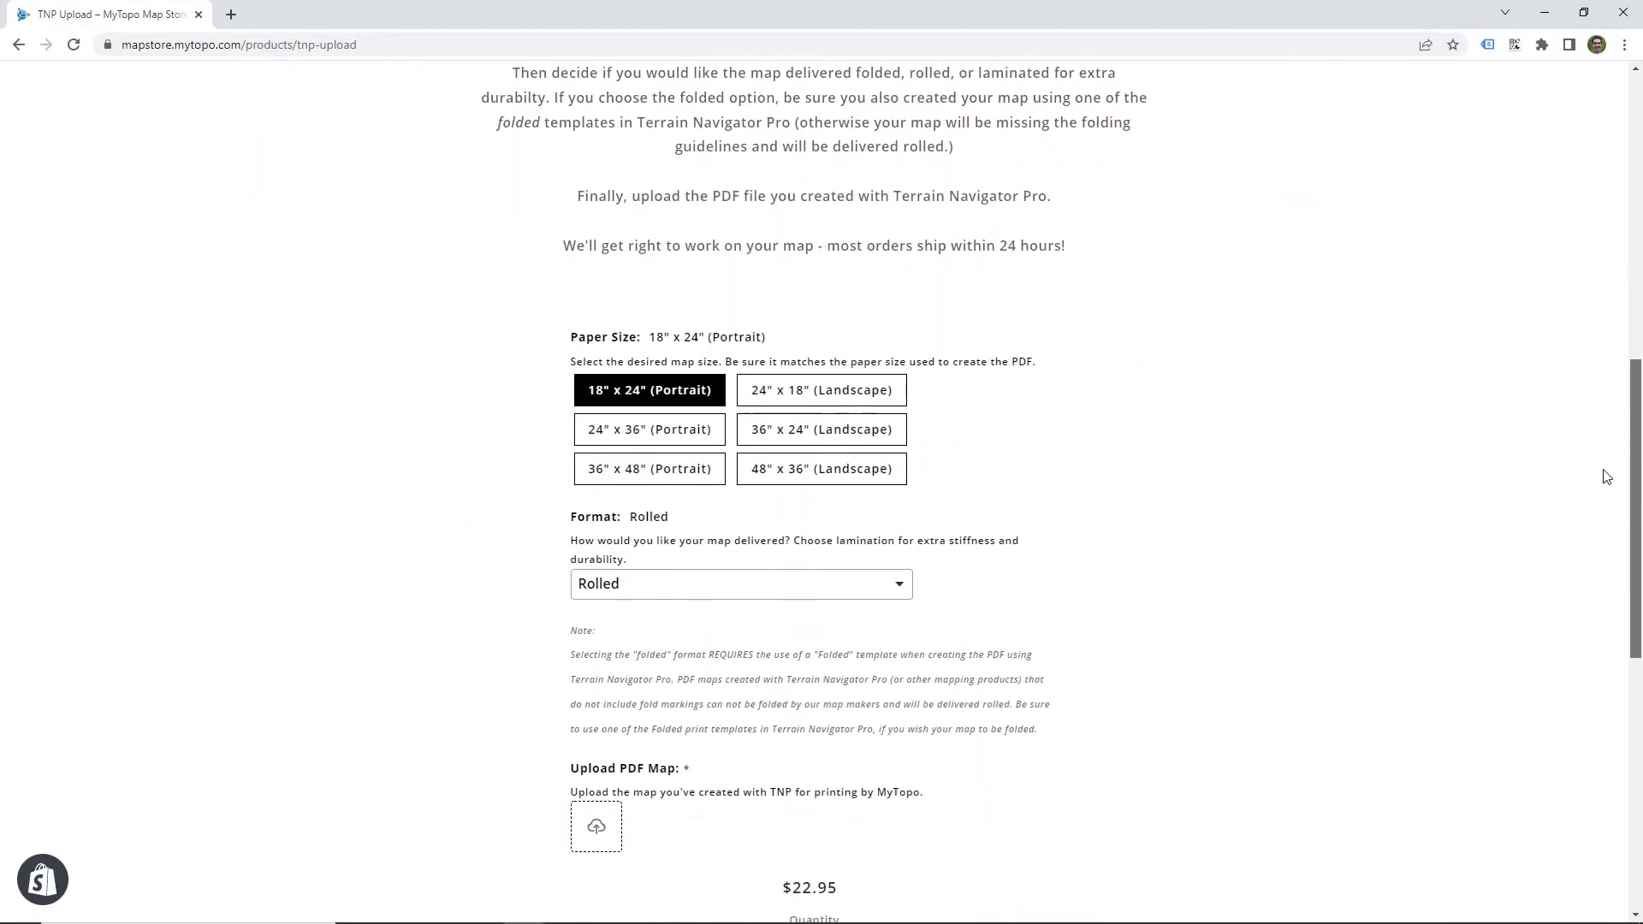
- Choose the 36" x 24" (Landscape) size with Folded delivery, then browse for the PDF
{"action": "left_click", "coordinate": [793, 440]}
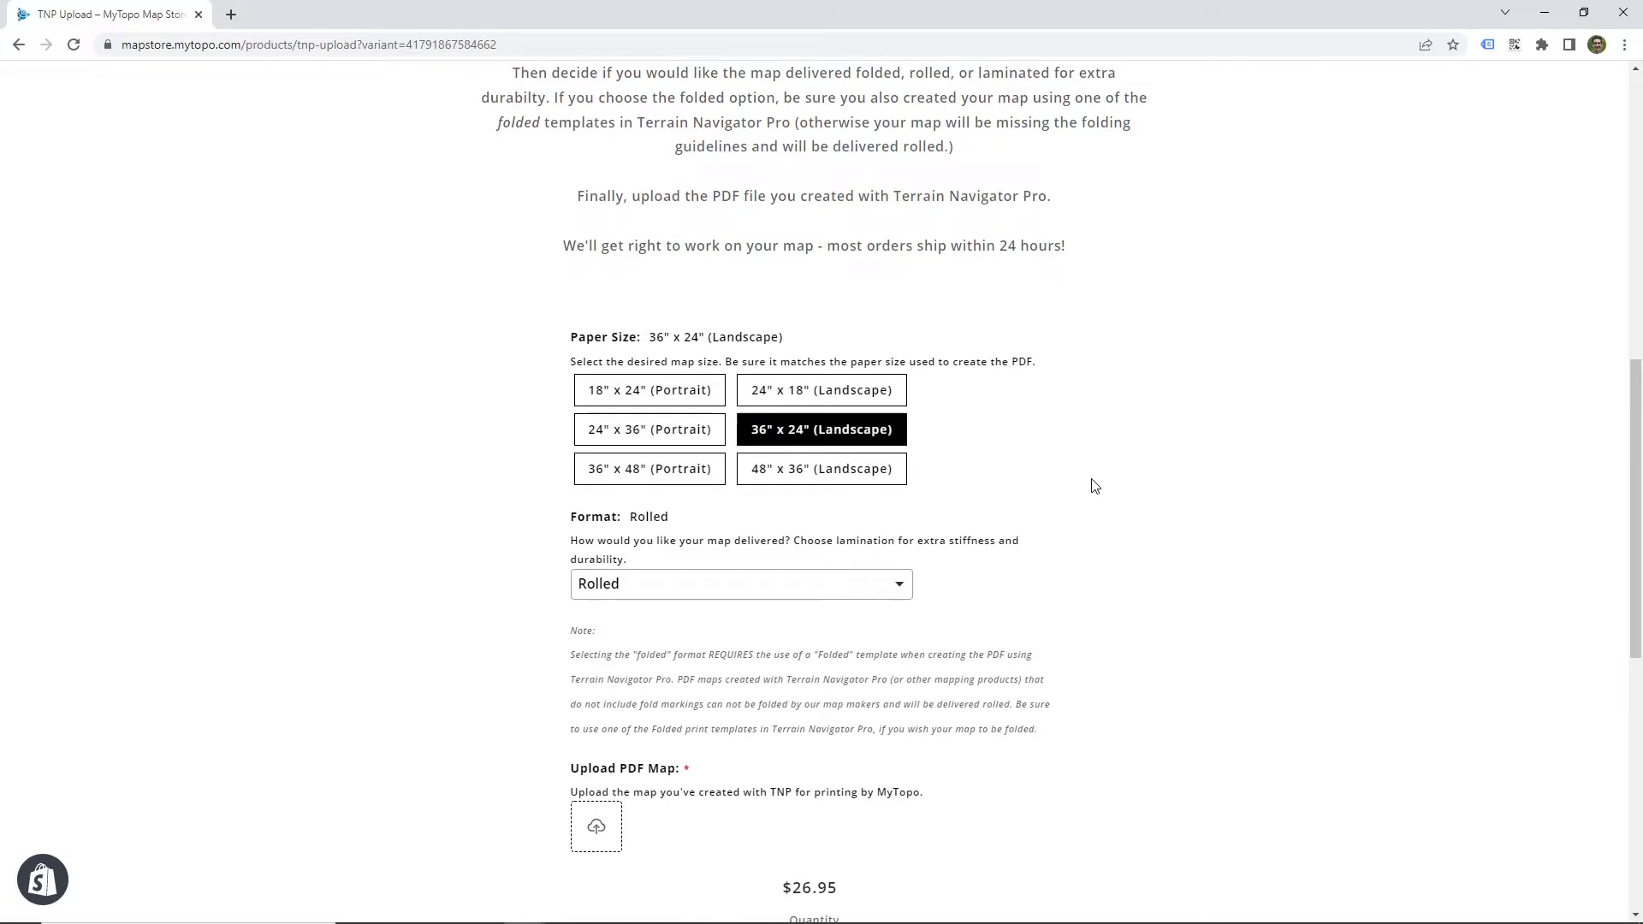
{"action": "left_click", "coordinate": [899, 590]}
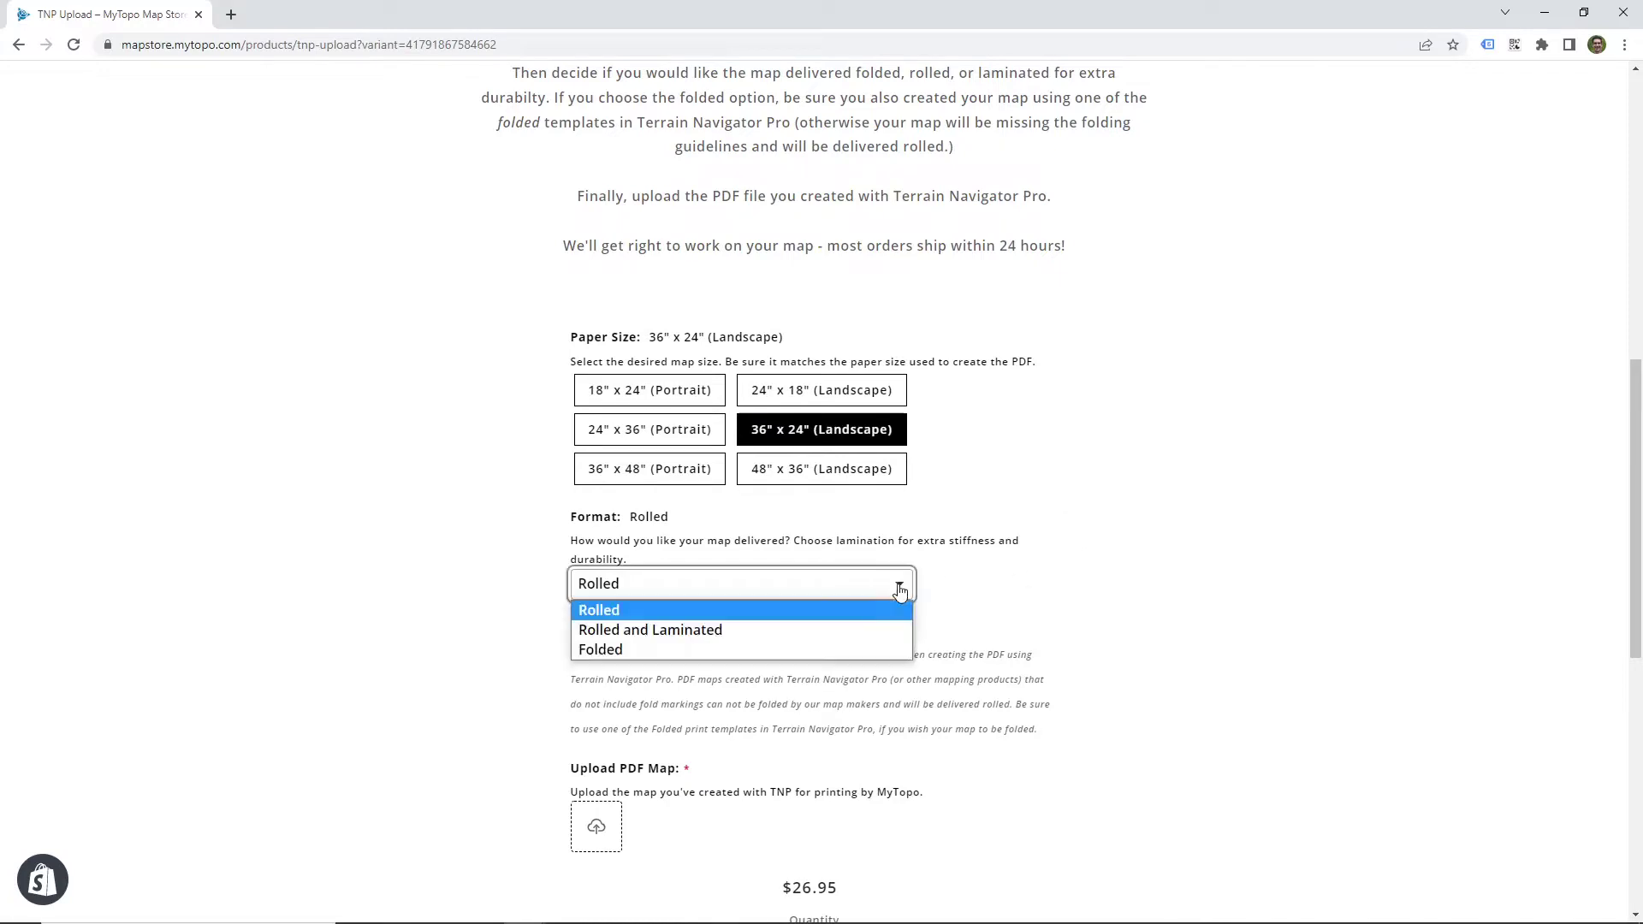
{"action": "left_click", "coordinate": [631, 650]}
{"action": "left_click", "coordinate": [1187, 565]}
{"action": "scroll", "coordinate": [1187, 566], "scroll_direction": "down", "scroll_amount": 3}
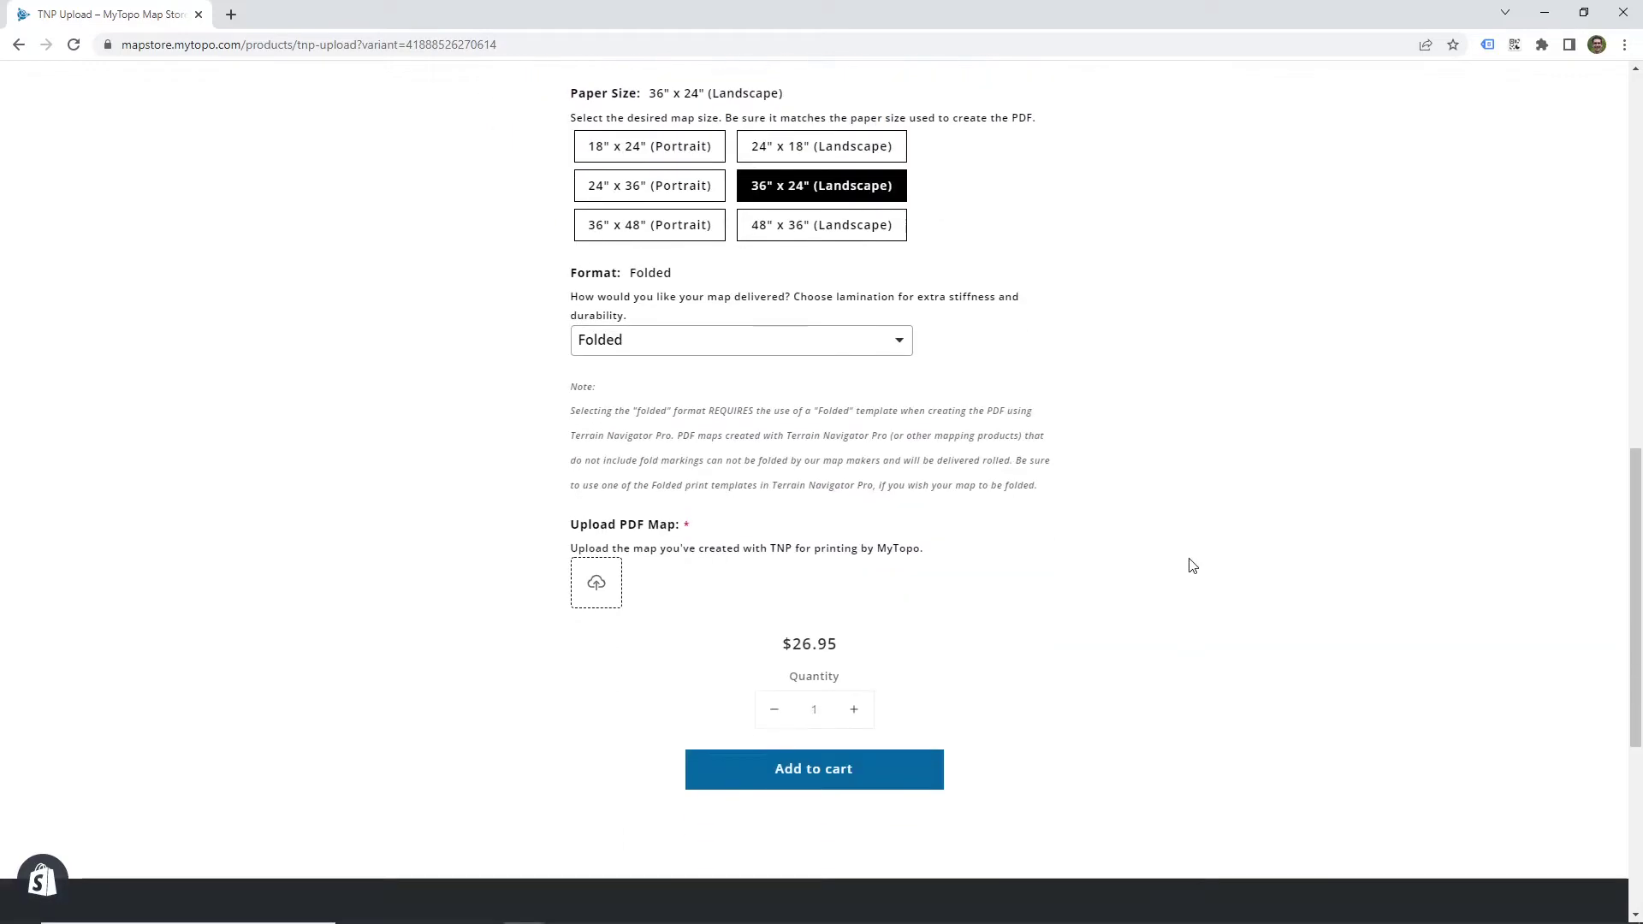
{"action": "left_click", "coordinate": [598, 585]}
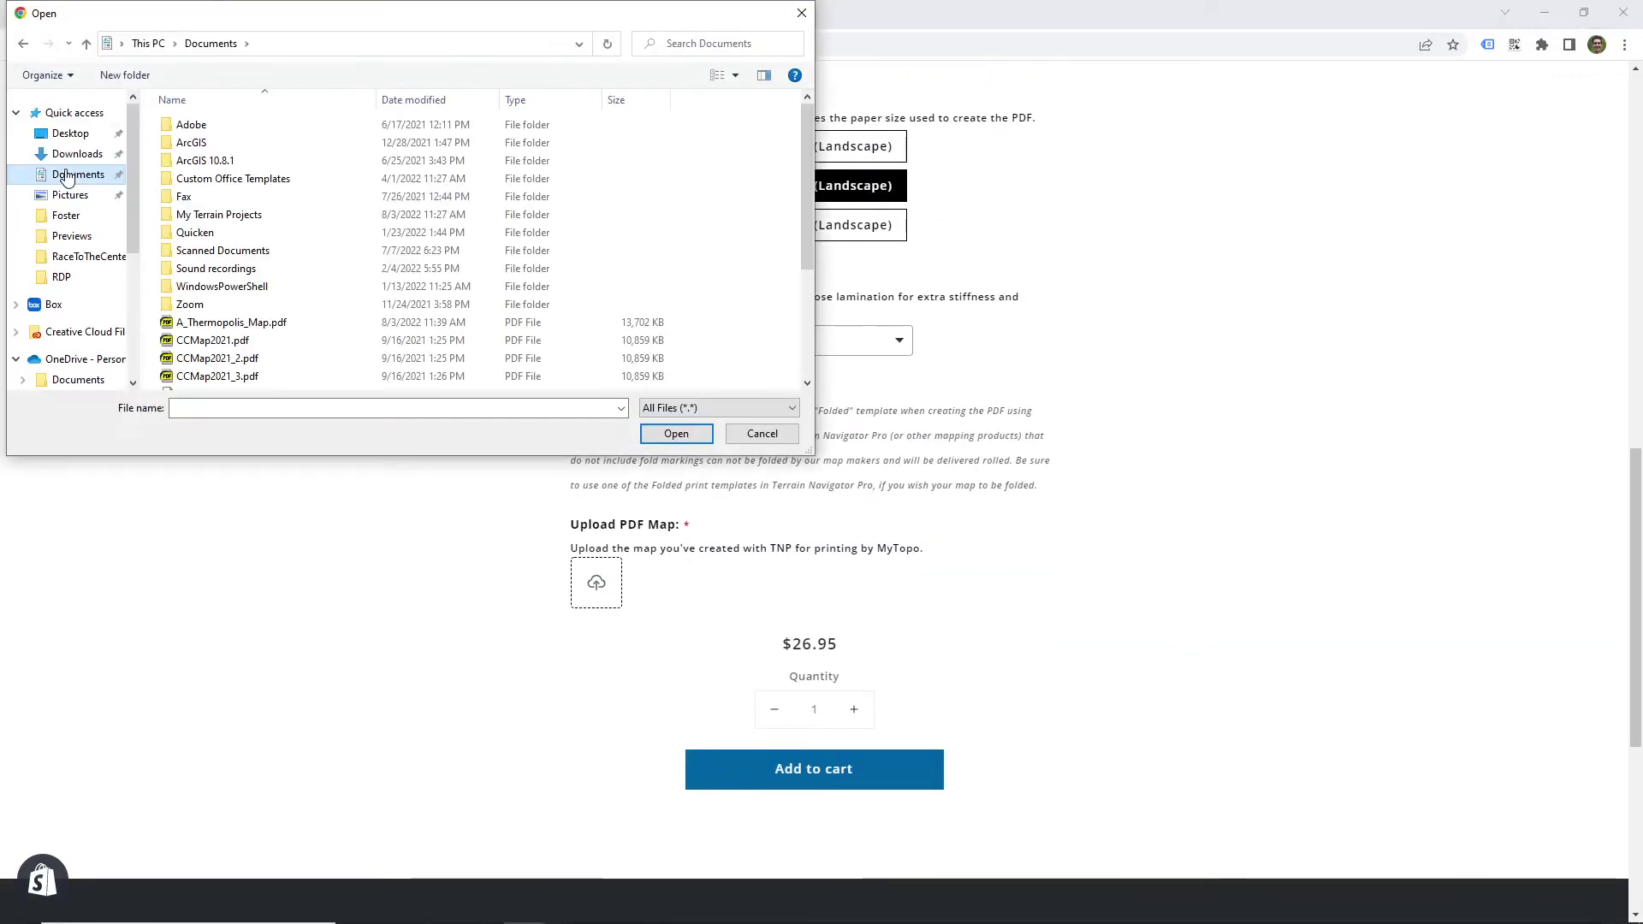
- Upload A_Thermopolis_Map.pdf as the map file and add the 36x24 folded order to the cart
{"action": "double_click", "coordinate": [240, 324]}
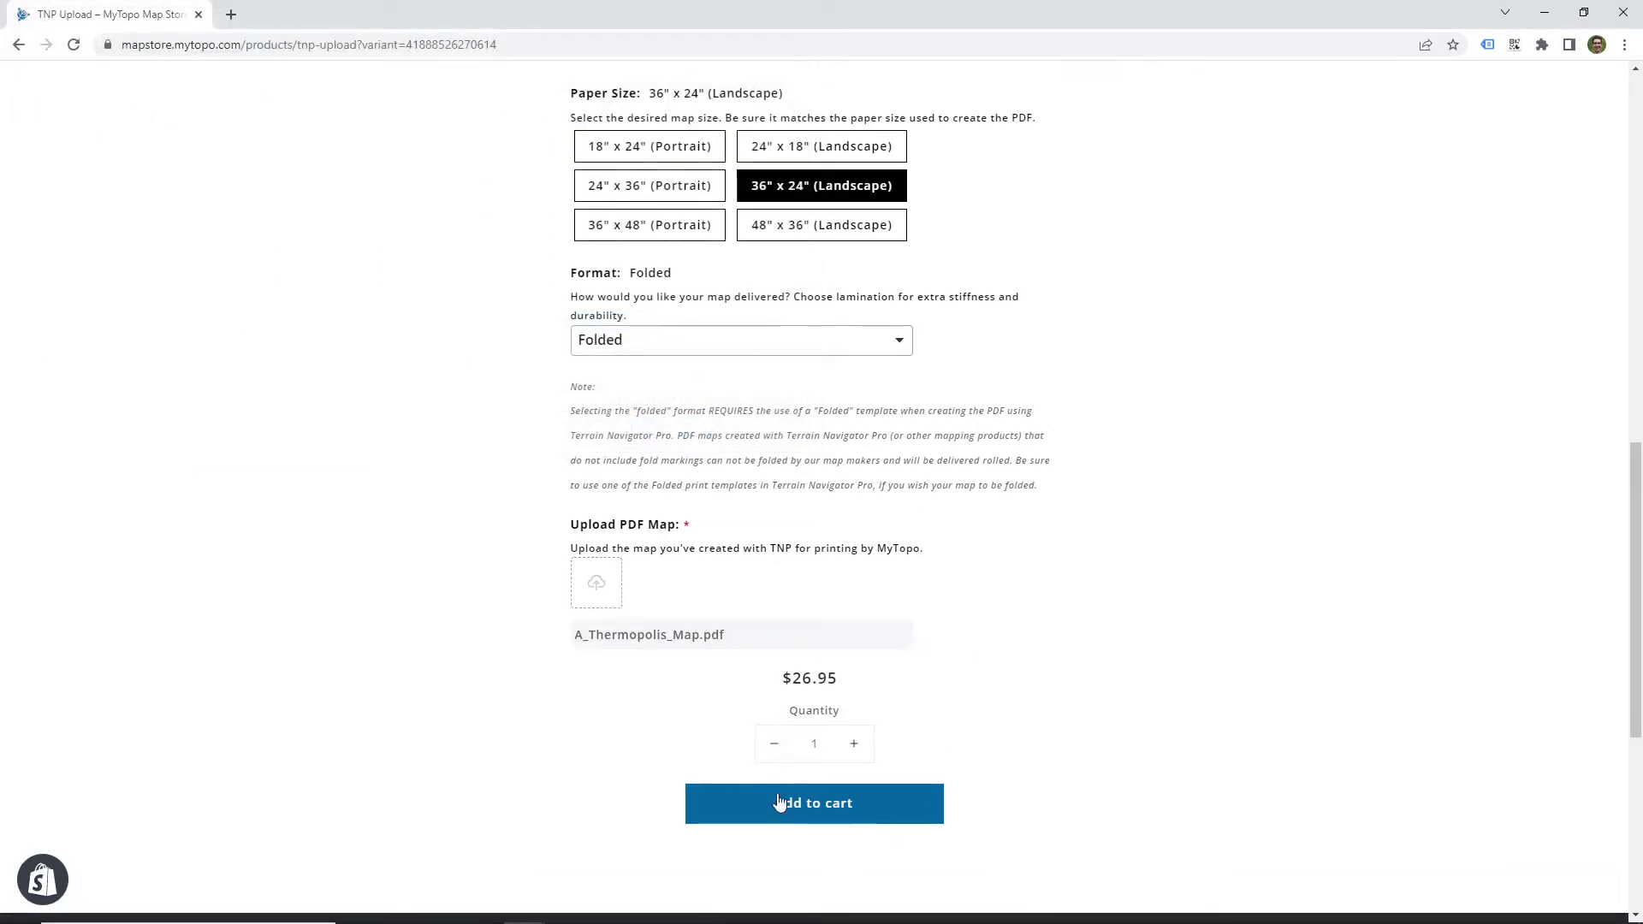
{"action": "left_click", "coordinate": [803, 809]}
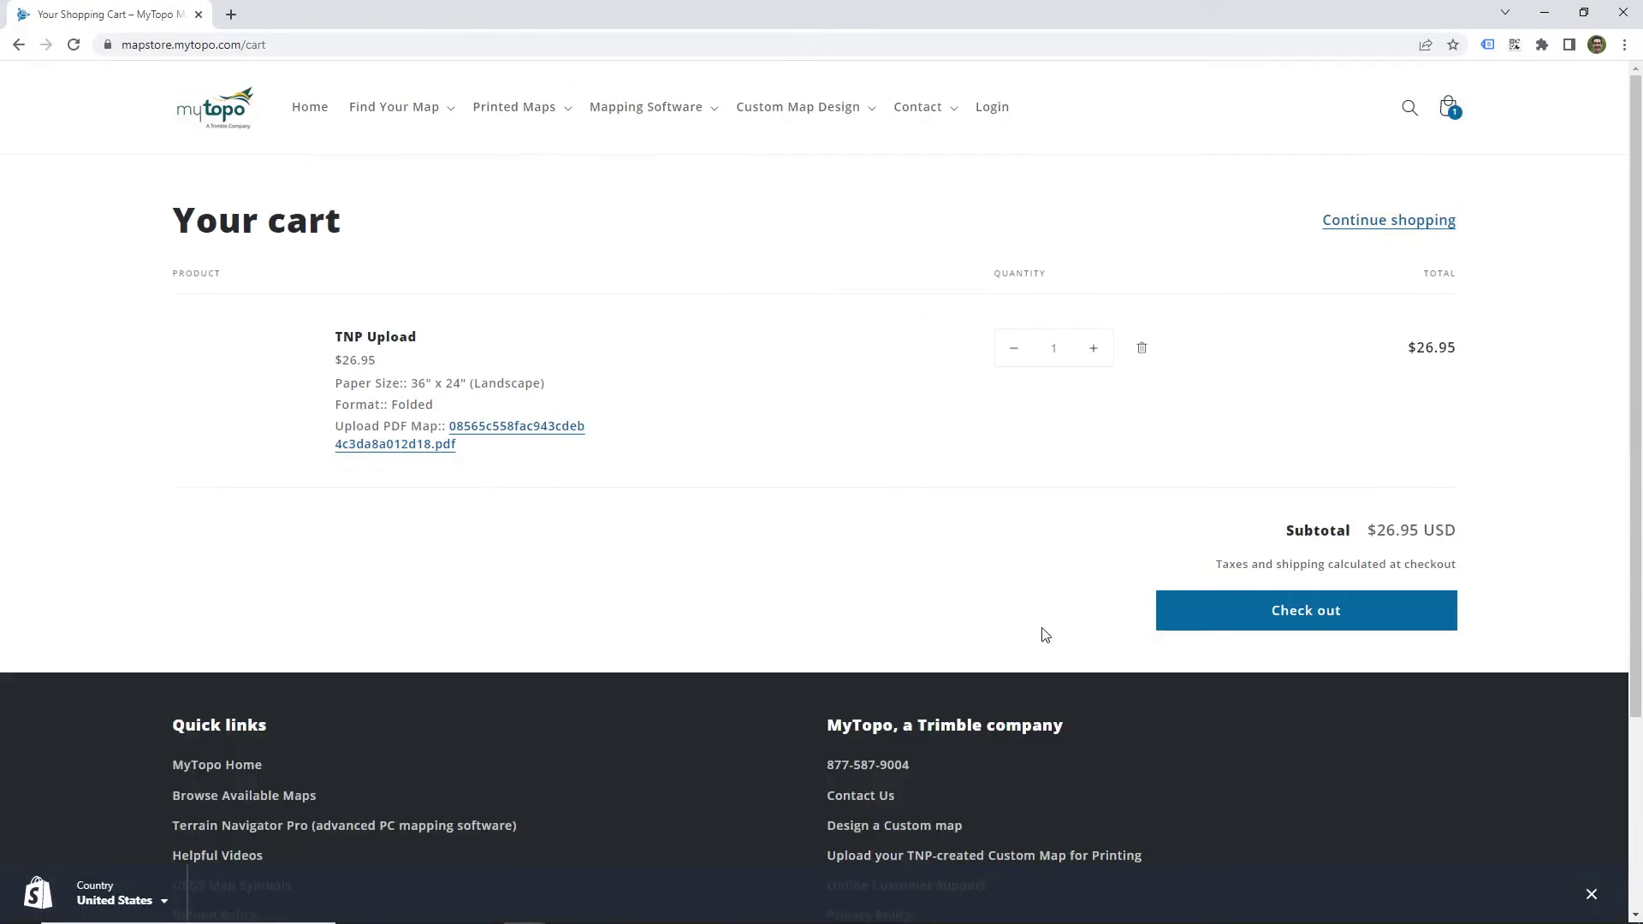
- Check out the cart to reach the information page showing the $26.95 TNP Upload total
{"action": "left_click", "coordinate": [1298, 619]}
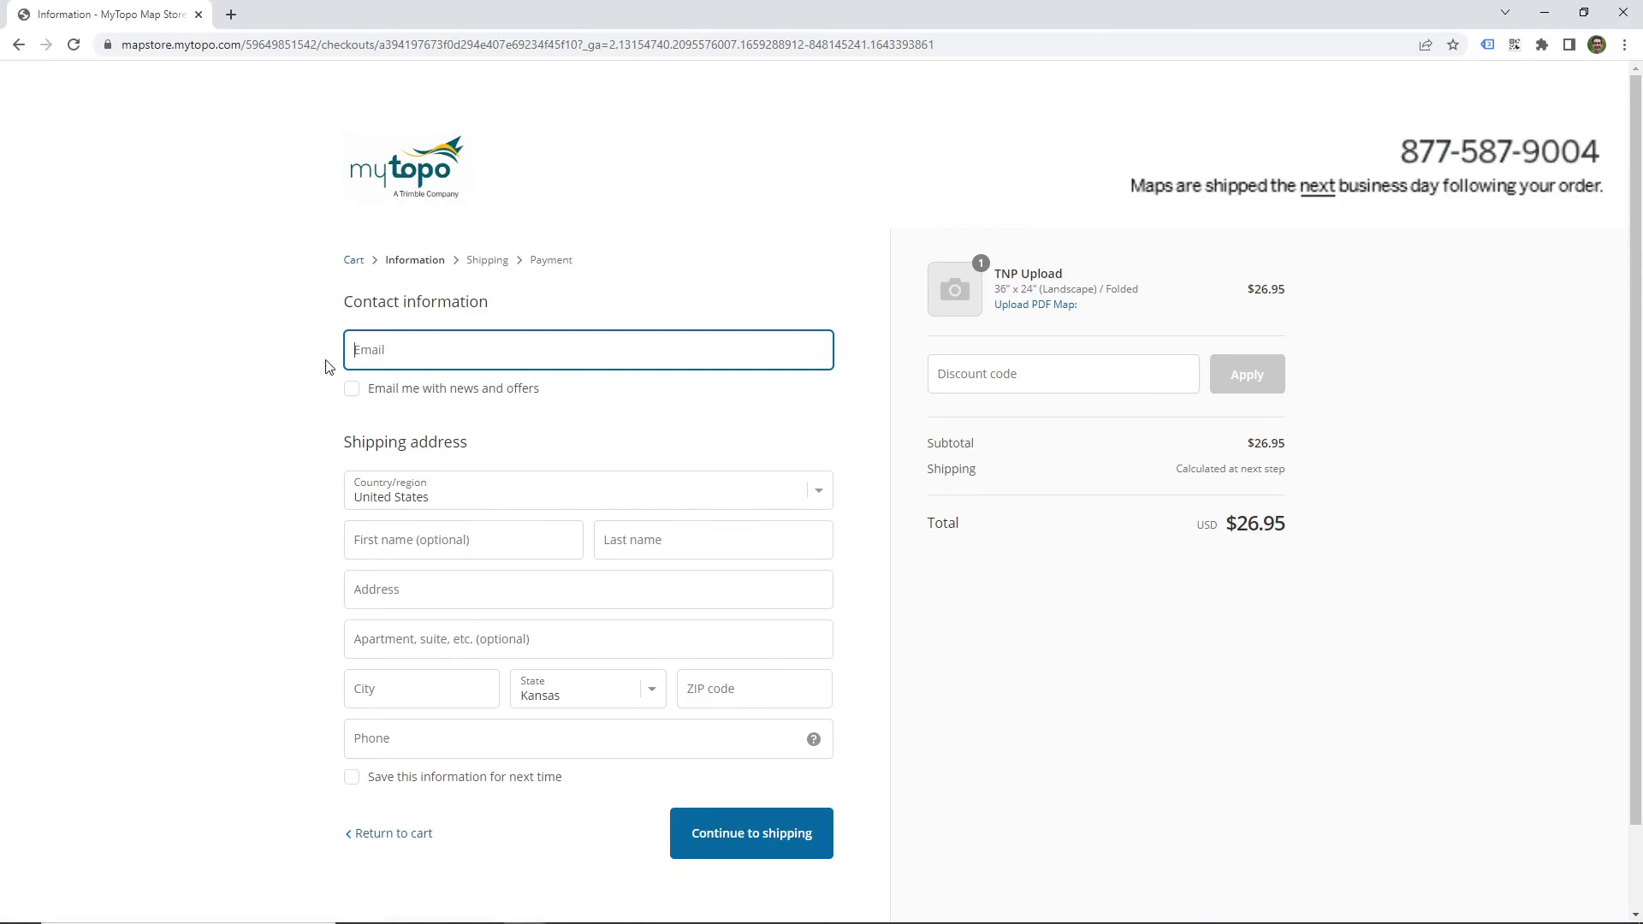
{"action": "scroll", "coordinate": [247, 478], "scroll_direction": "down", "scroll_amount": 1}
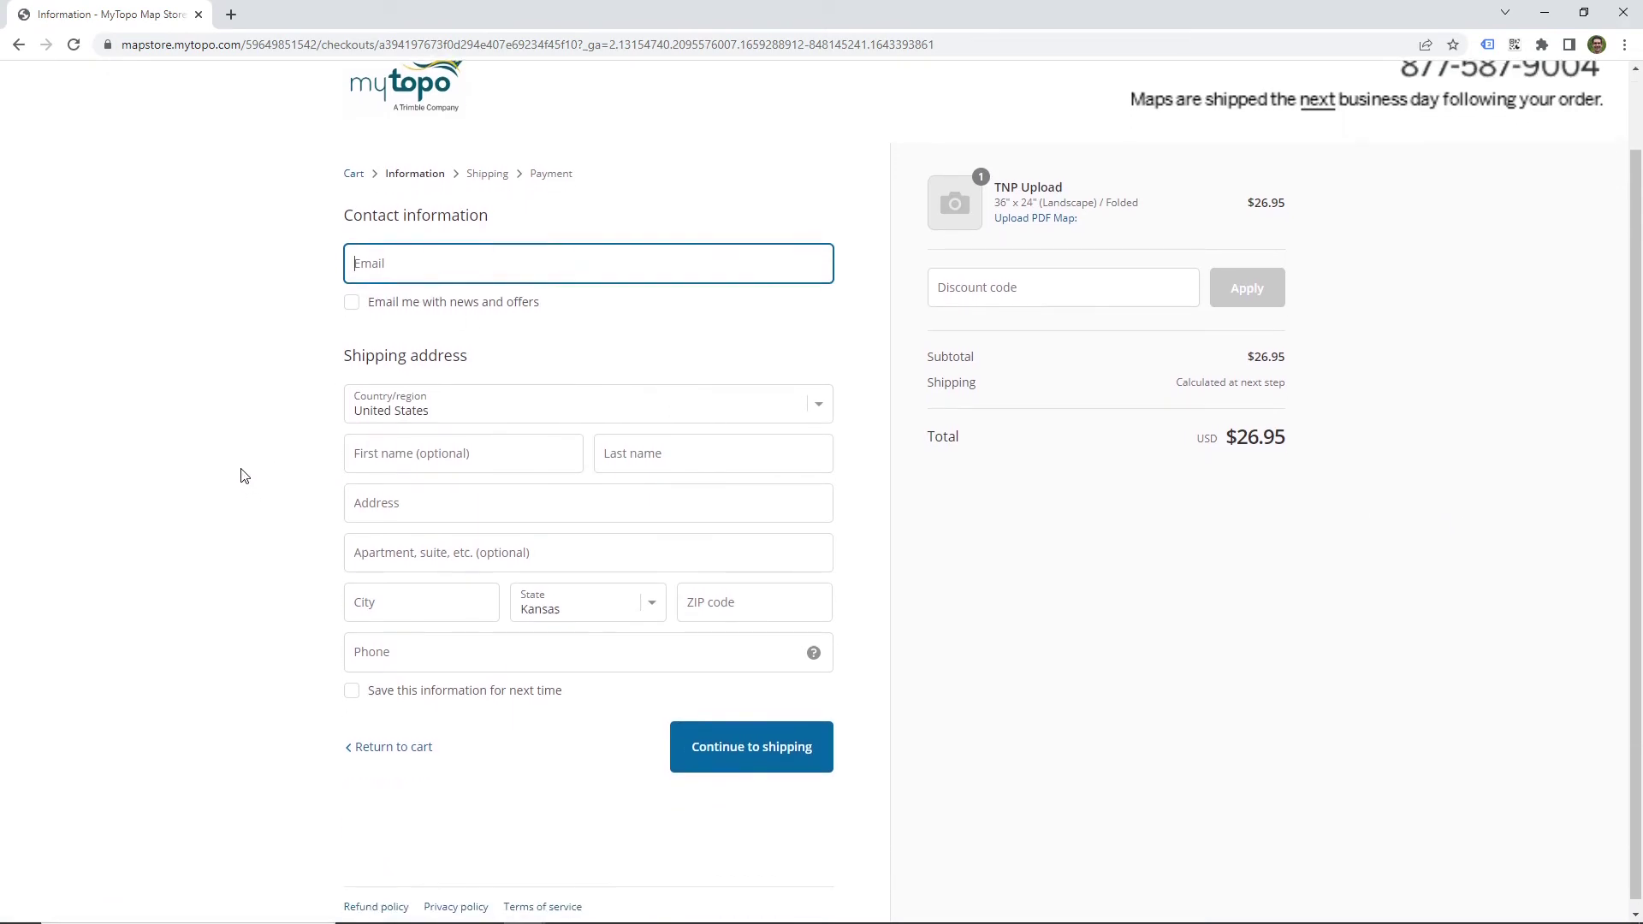
{"action": "scroll", "coordinate": [243, 473], "scroll_direction": "up", "scroll_amount": 1}
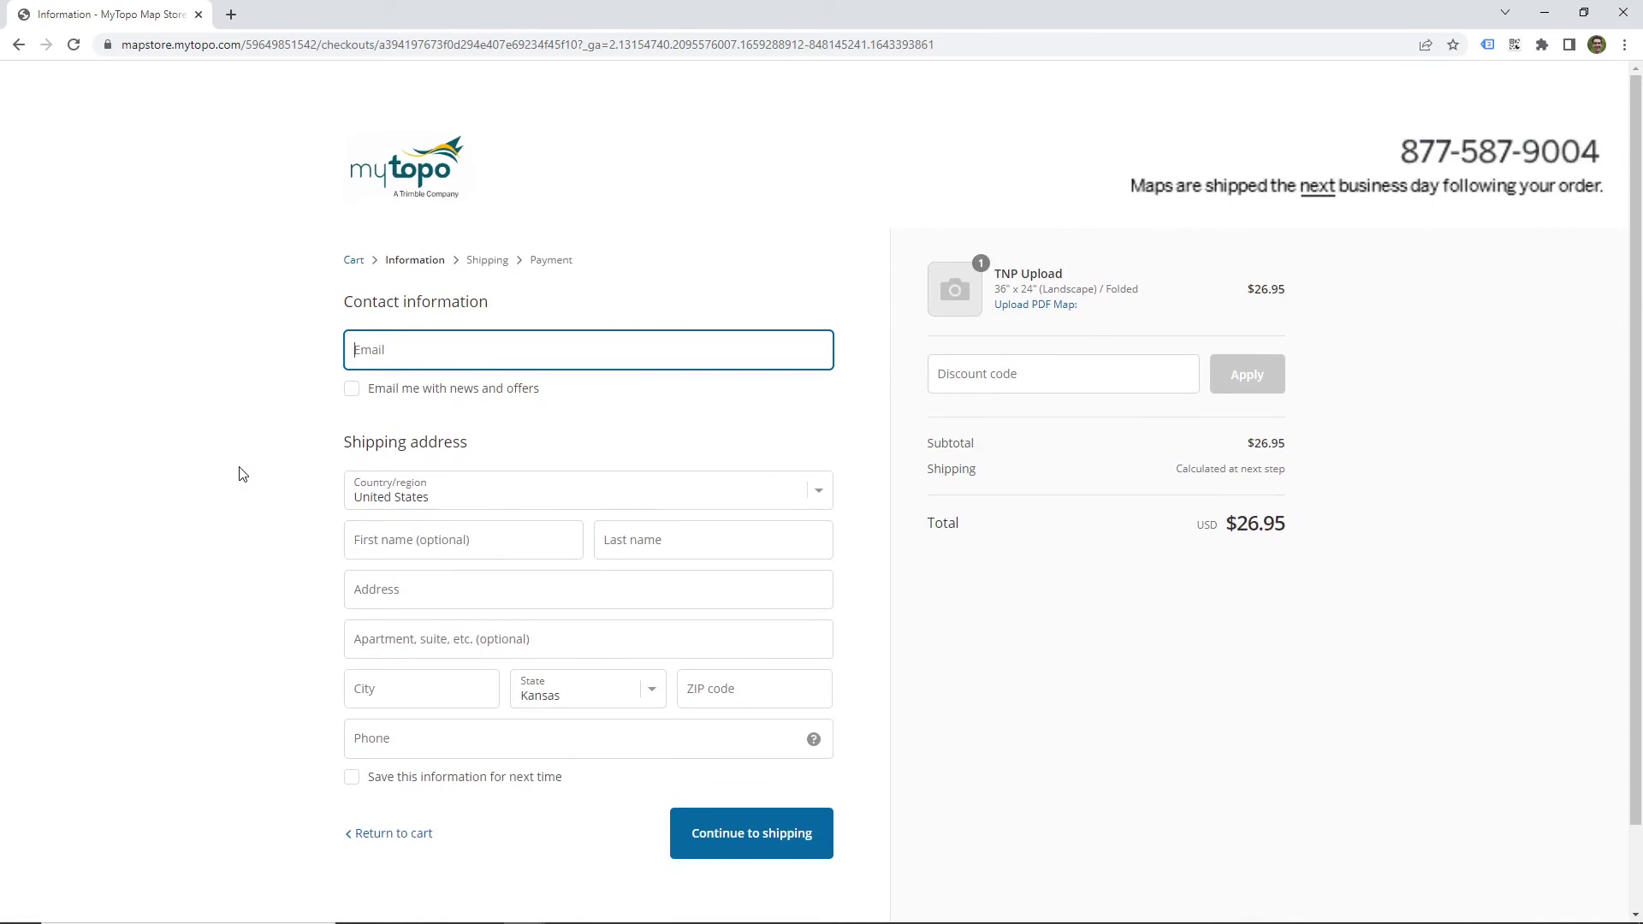